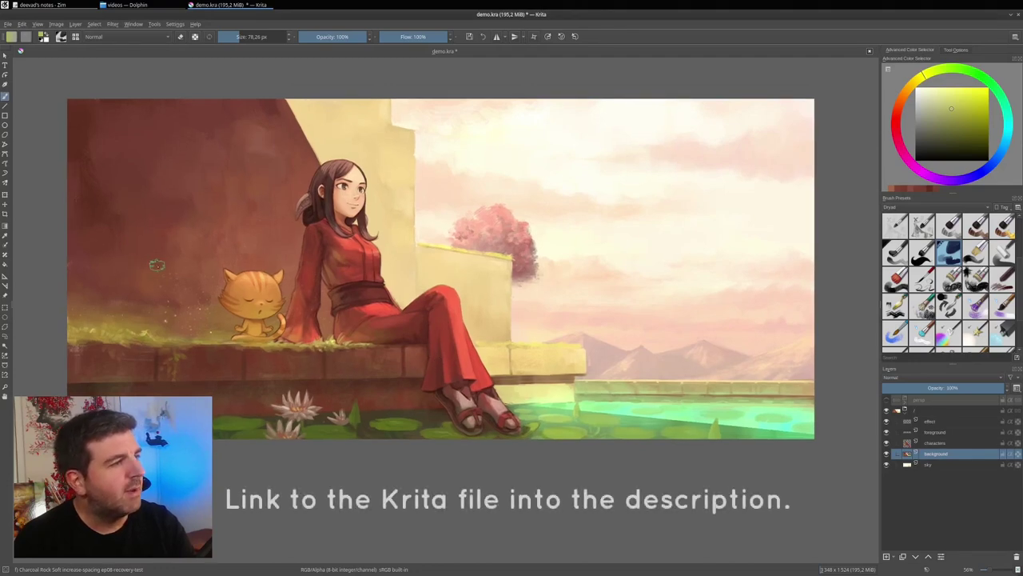
# Step: Hide the characters layer to examine the background behind it, then show the layer again
pyautogui.click(885, 443)
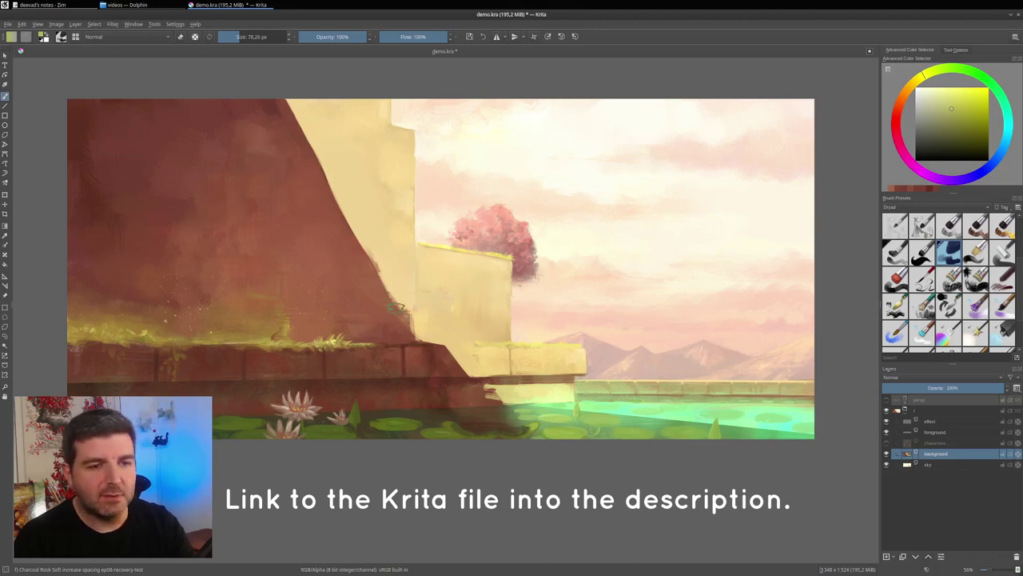
pyautogui.click(886, 442)
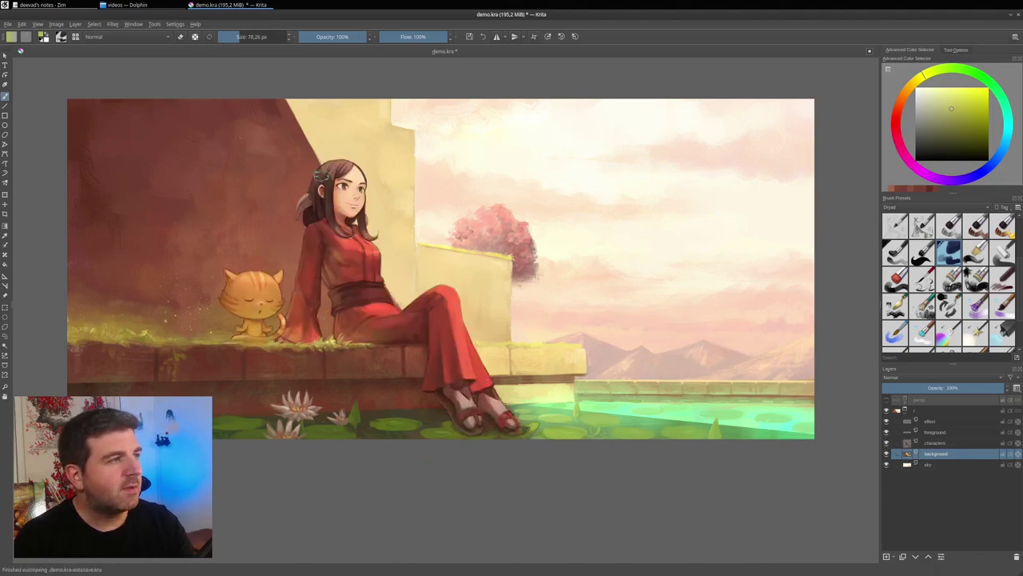
# Step: Create a new custom document of 512 by 512 pixels at 300 ppi in RGB/Alpha, 8-bit integer/channel
pyautogui.click(8, 25)
pyautogui.click(18, 34)
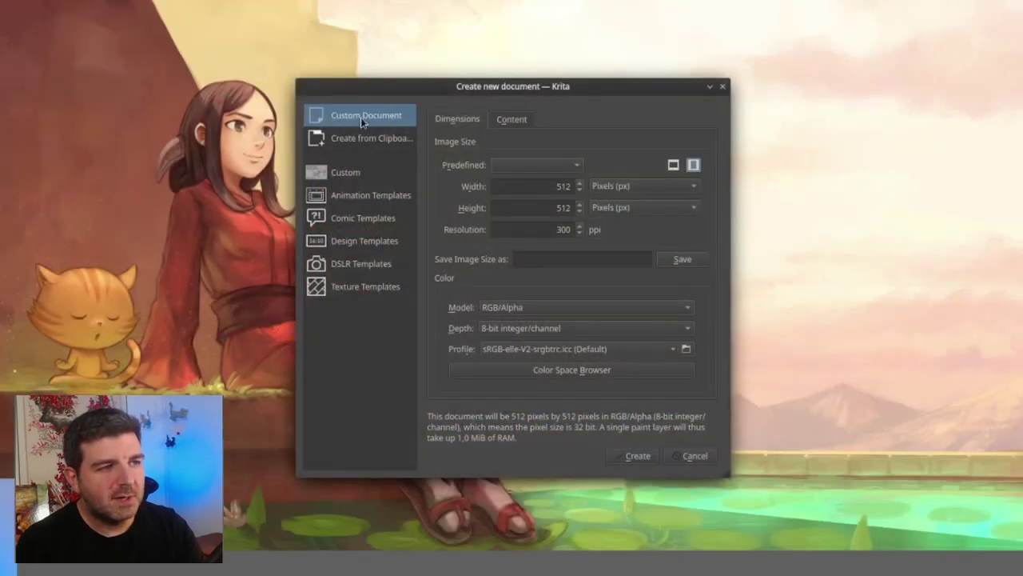
pyautogui.doubleClick(564, 186)
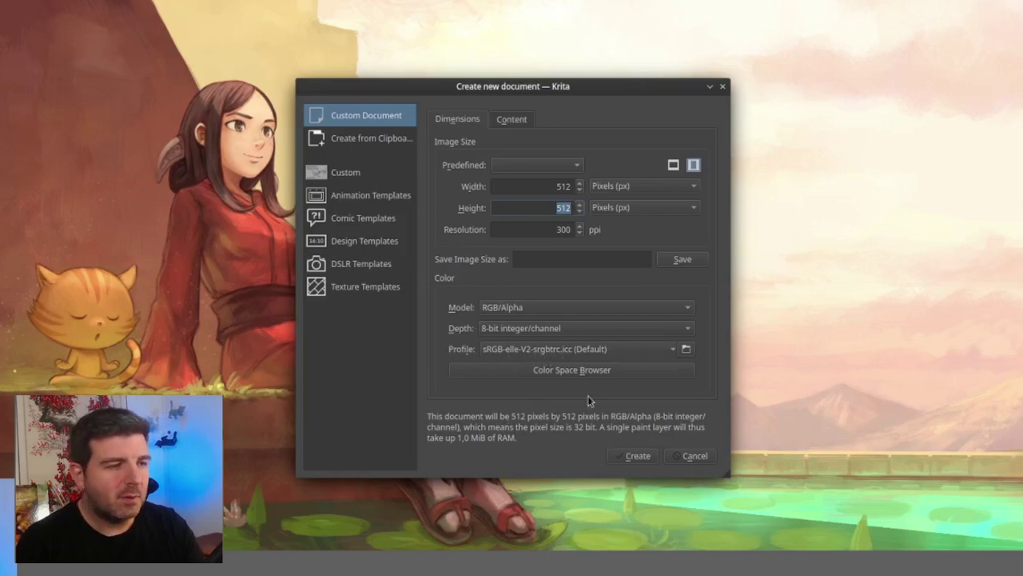
pyautogui.click(629, 458)
pyautogui.scroll(-3, 472, 291)
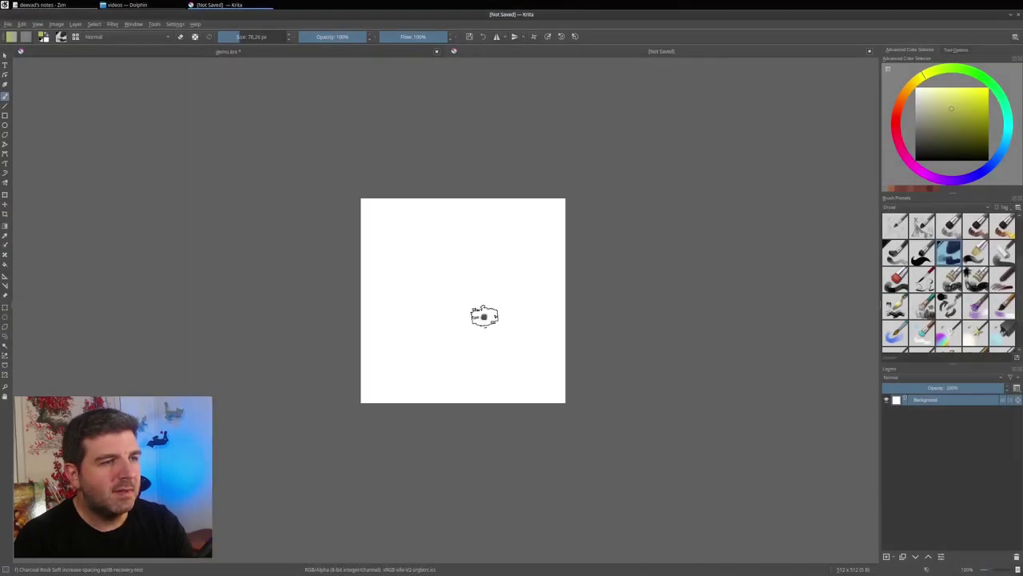
pyautogui.moveTo(482, 313)
pyautogui.mouseDown()
pyautogui.moveTo(498, 331)
pyautogui.moveTo(495, 314)
pyautogui.mouseUp()
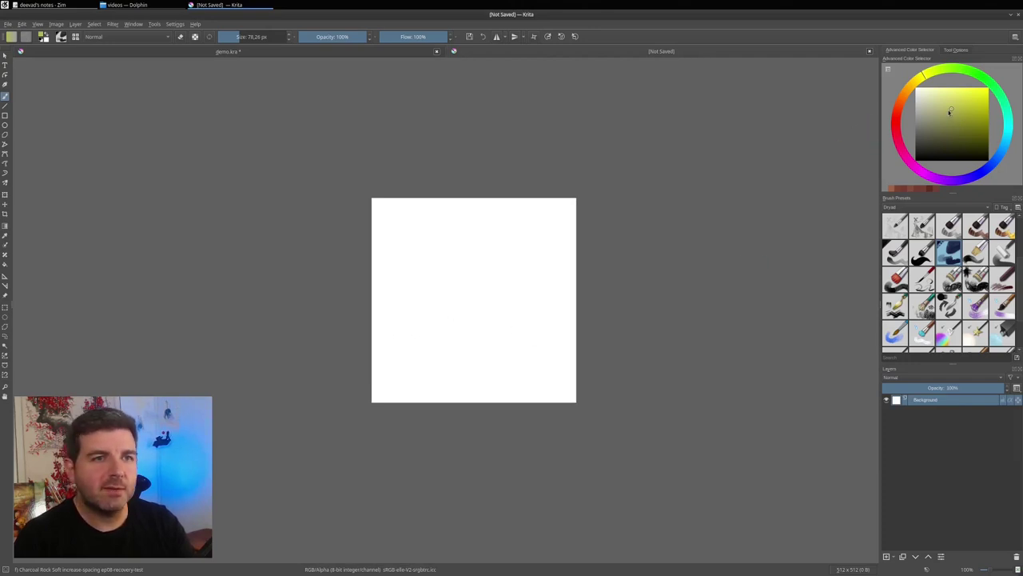
# Step: Set the foreground color to neutral gray with red, green and blue all at 127
pyautogui.moveTo(949, 111); pyautogui.dragTo(919, 127)
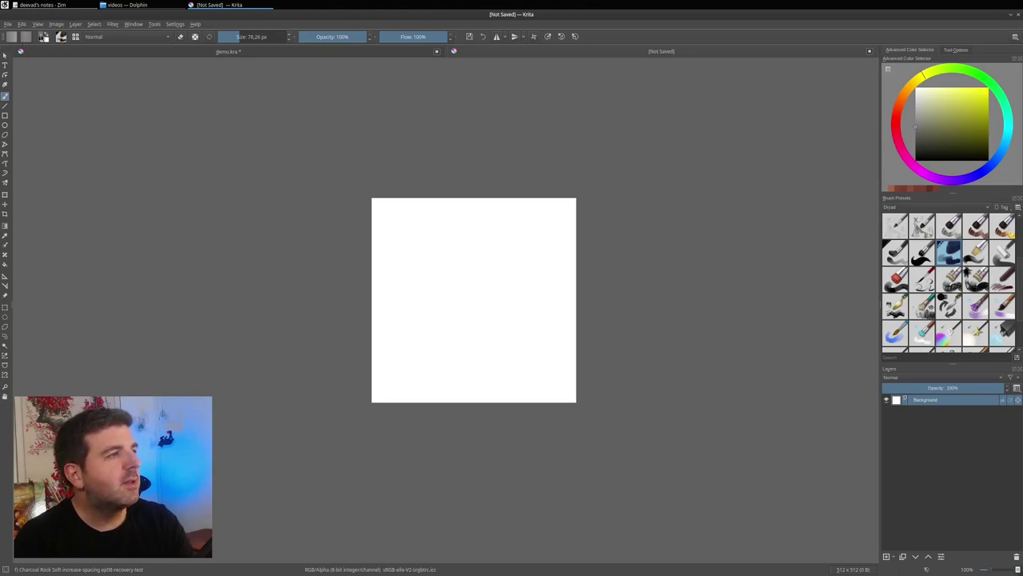
pyautogui.click(41, 36)
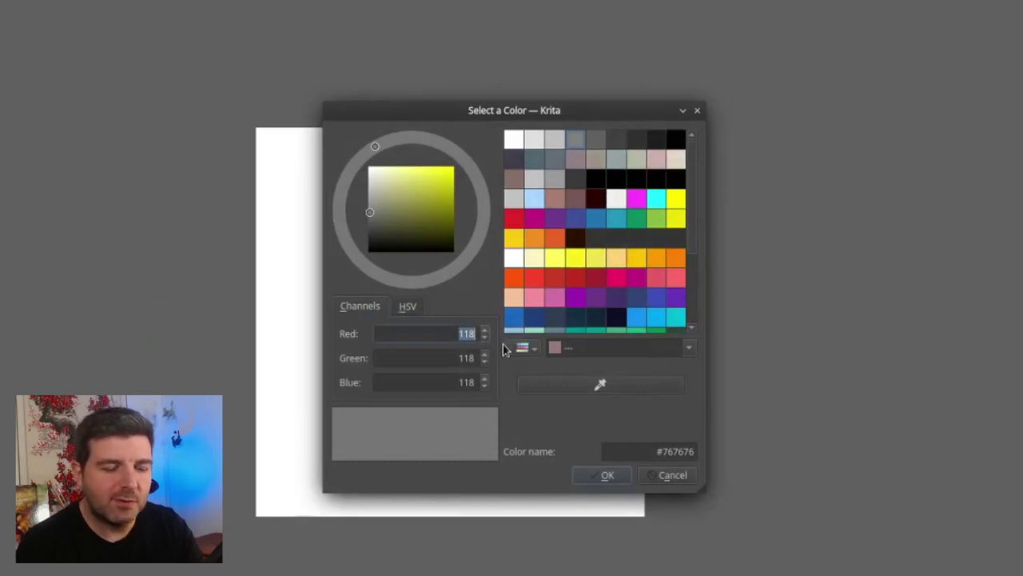
pyautogui.write('127')
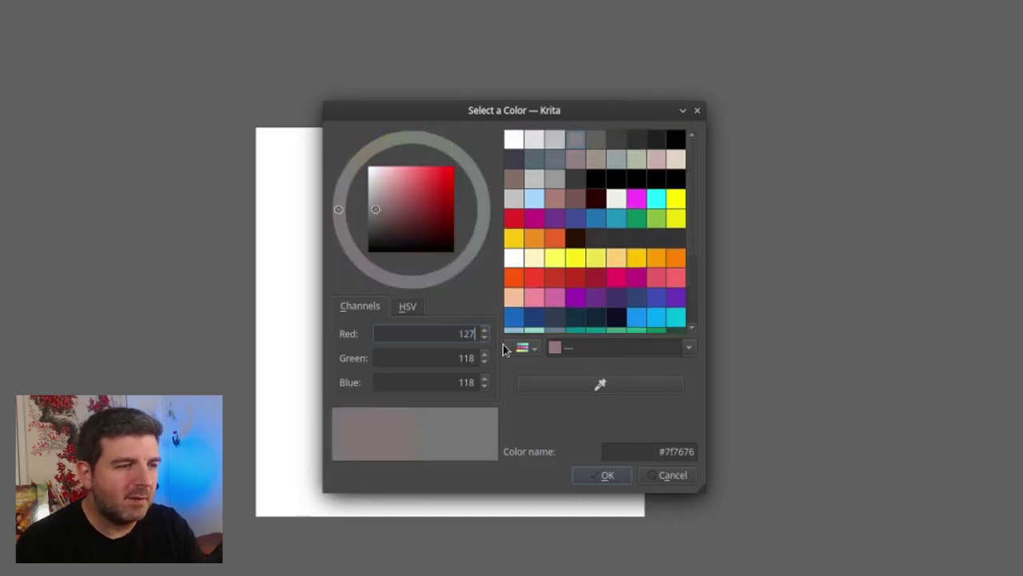
pyautogui.doubleClick(452, 358)
pyautogui.write('127')
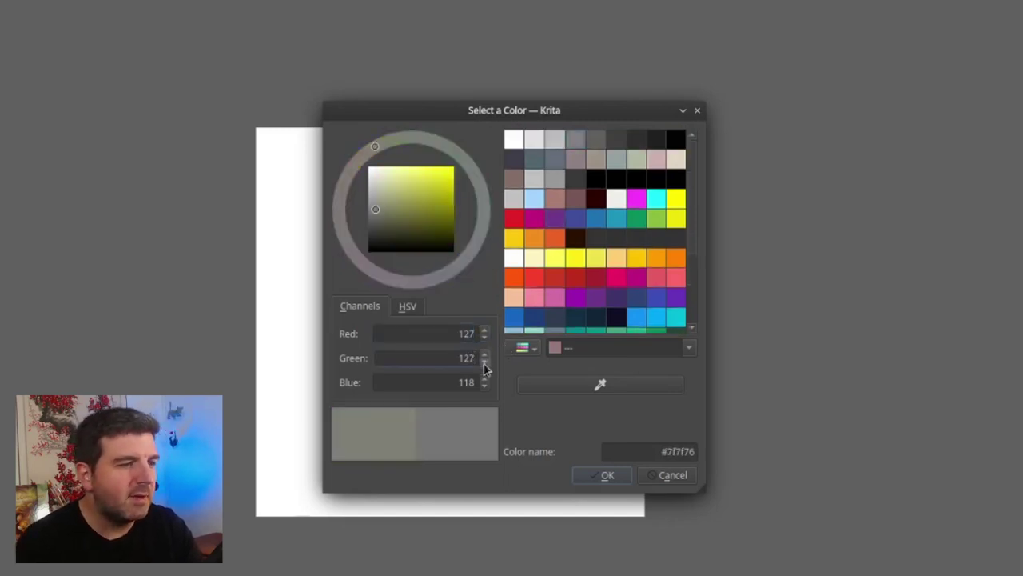
pyautogui.click(443, 382)
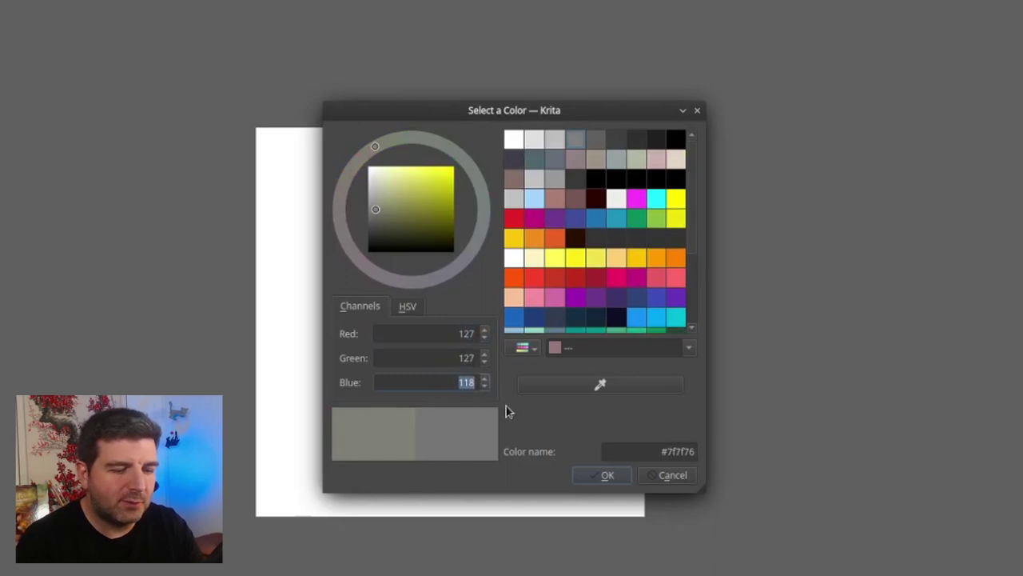
pyautogui.write('127')
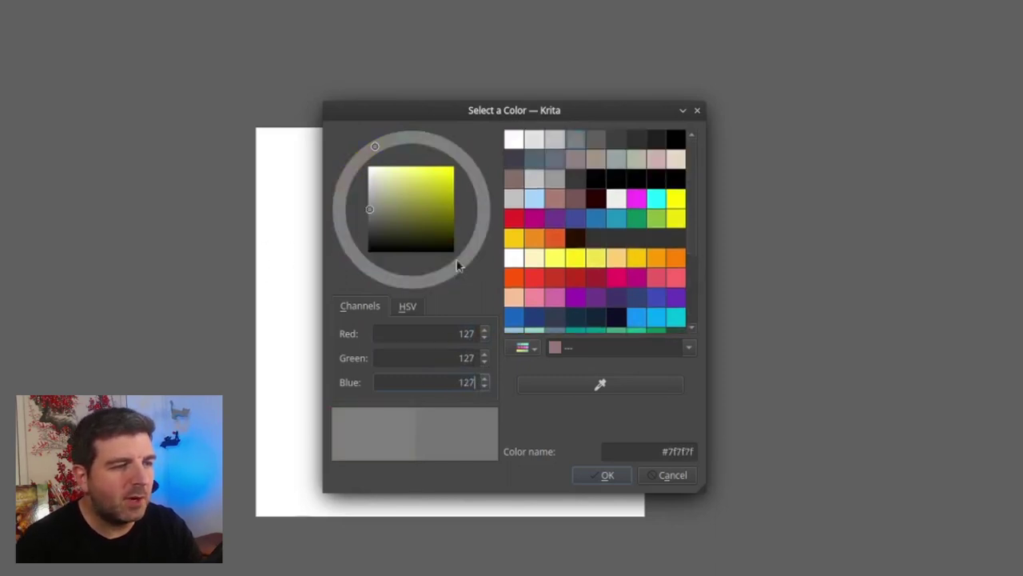
pyautogui.click(602, 478)
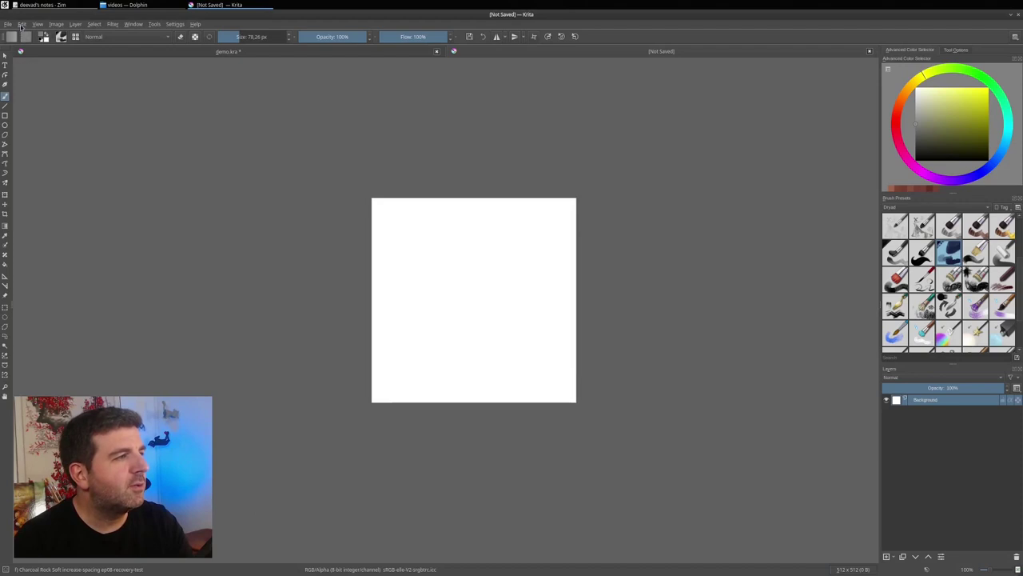
# Step: Fill the background layer with the gray foreground color and turn on wrap-around mode
pyautogui.click(22, 24)
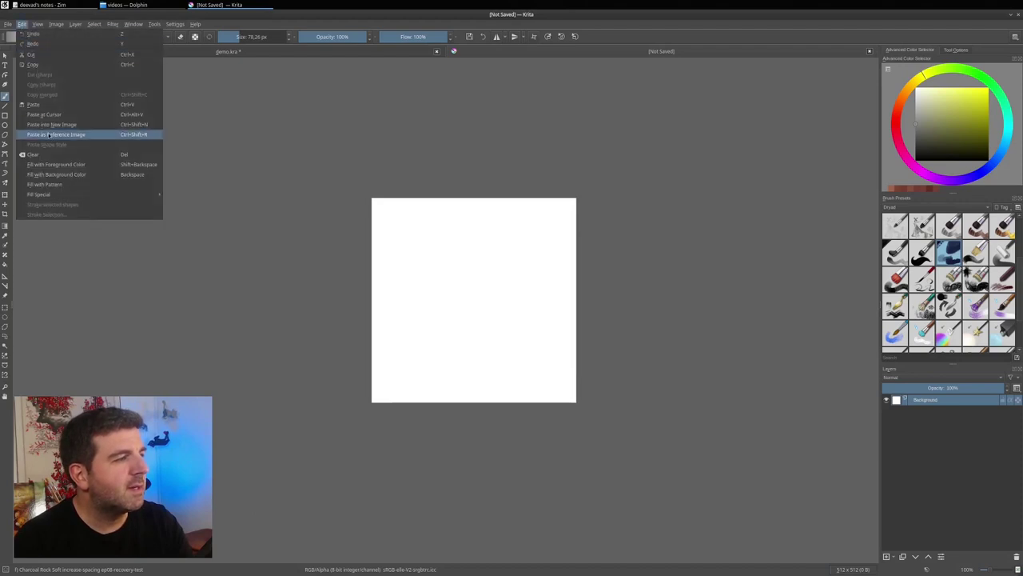
pyautogui.click(53, 164)
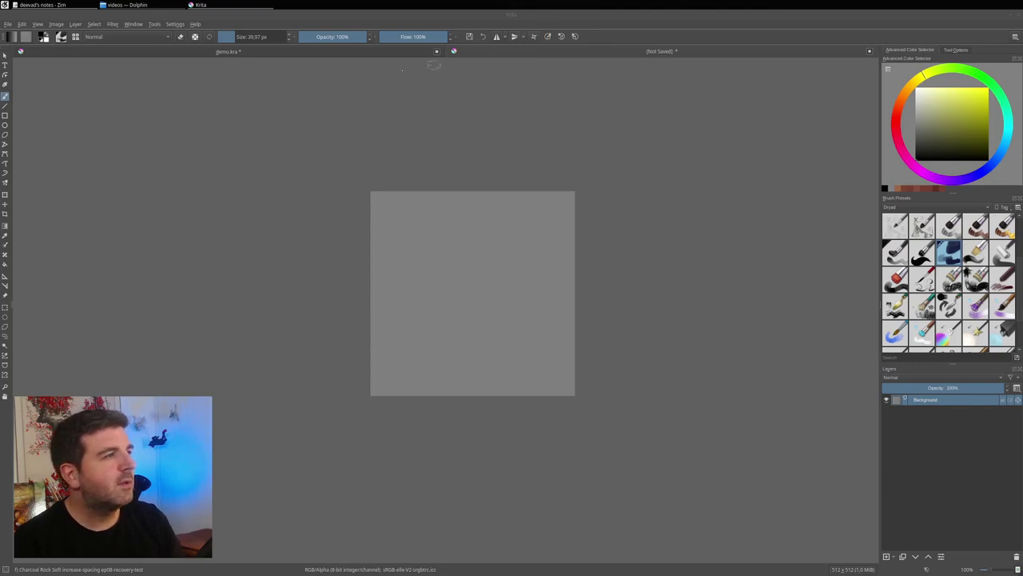
pyautogui.click(37, 24)
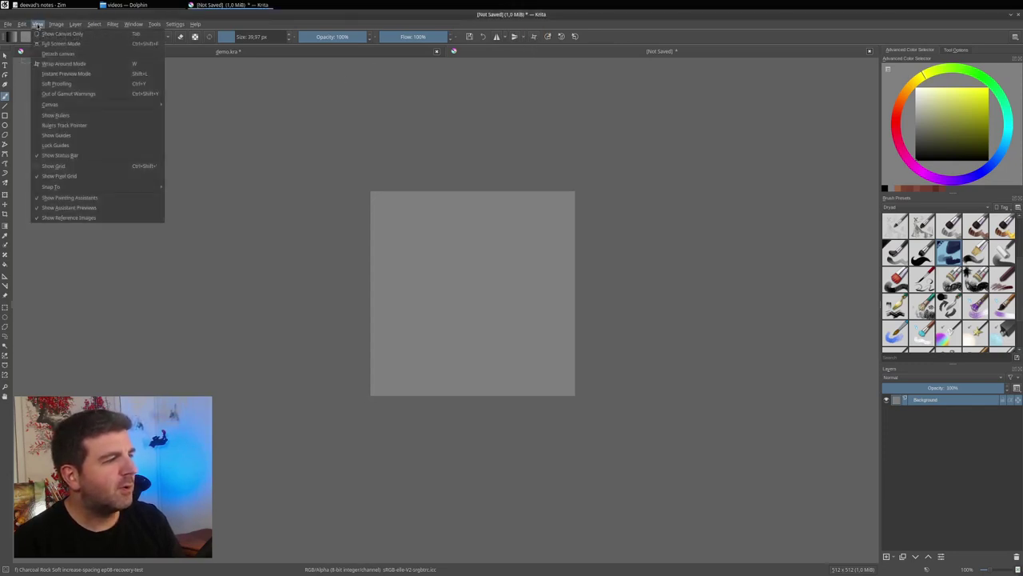
pyautogui.click(81, 66)
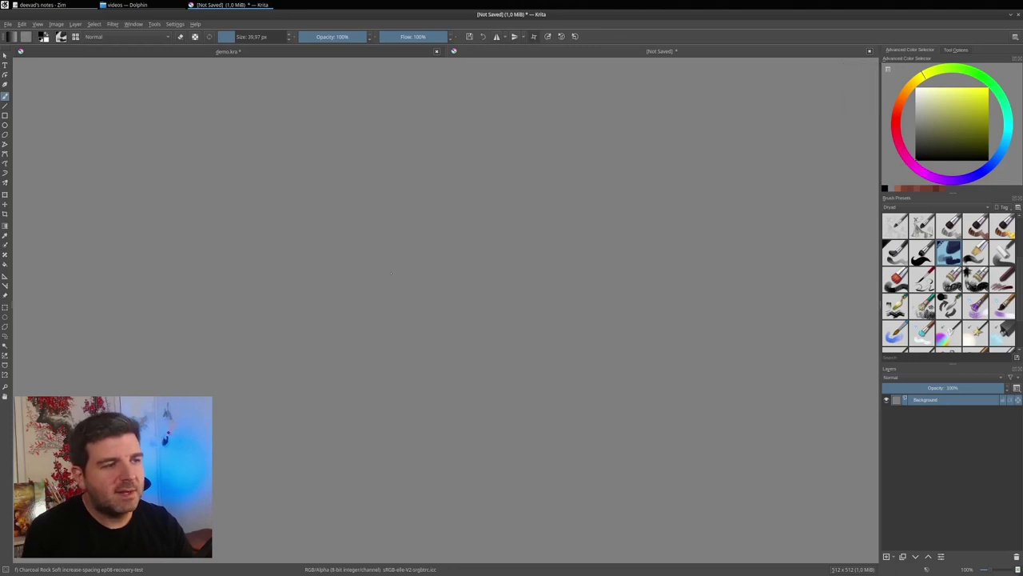
# Step: Add a paint layer and paint one dark horizontal mortar line across the full width of the wrapped tile
pyautogui.click(887, 556)
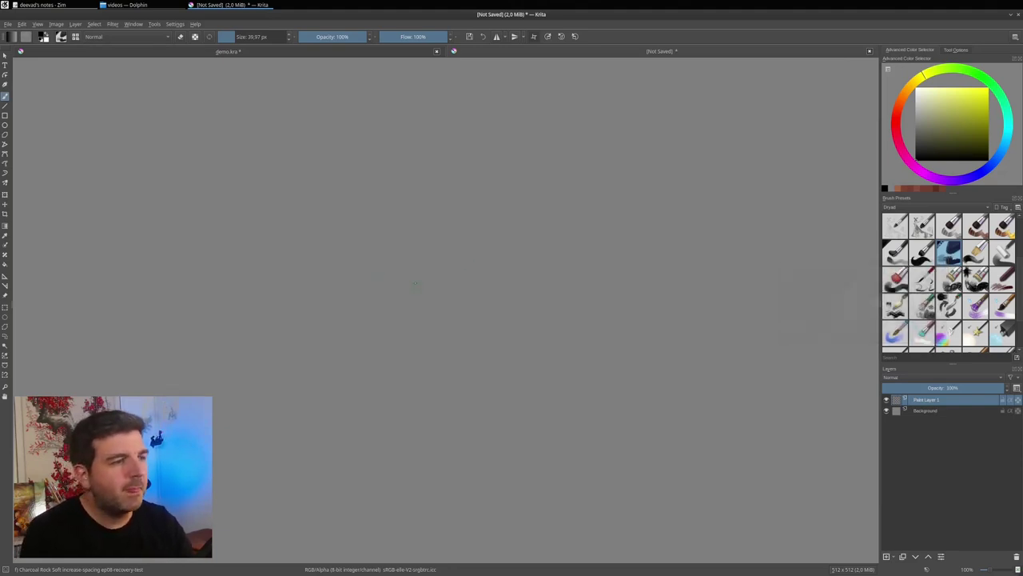
pyautogui.moveTo(374, 276)
pyautogui.keyDown('shift'); pyautogui.mouseDown()
pyautogui.moveTo(325, 282)
pyautogui.moveTo(749, 279)
pyautogui.mouseUp(); pyautogui.keyUp('shift')
pyautogui.press('-')
pyautogui.press('-')
pyautogui.press('-')
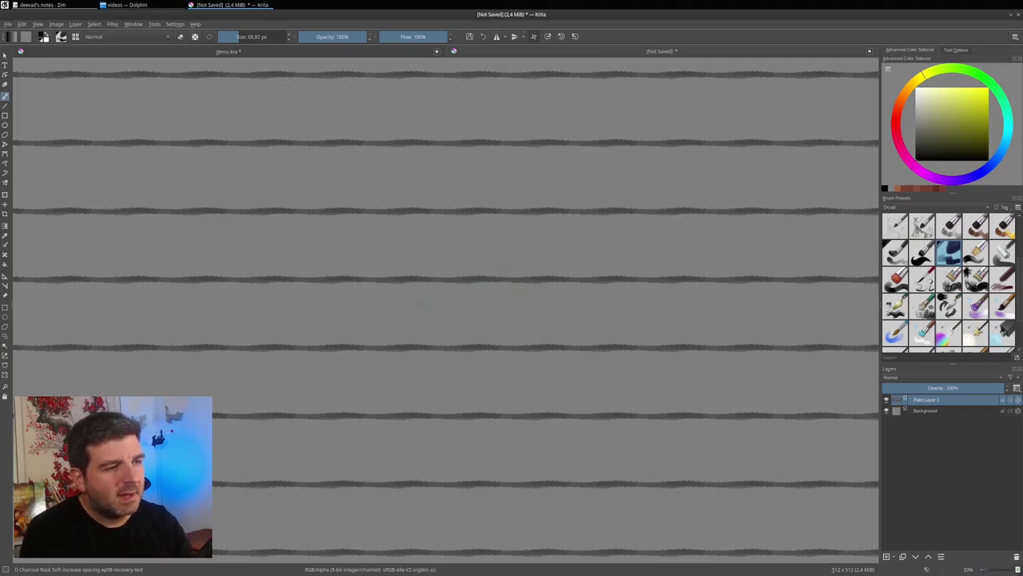
# Step: Paint two more dark horizontal lines below the first to divide the tile into three rows, undoing the misplaced stroke
pyautogui.moveTo(330, 318); pyautogui.dragTo(490, 317)
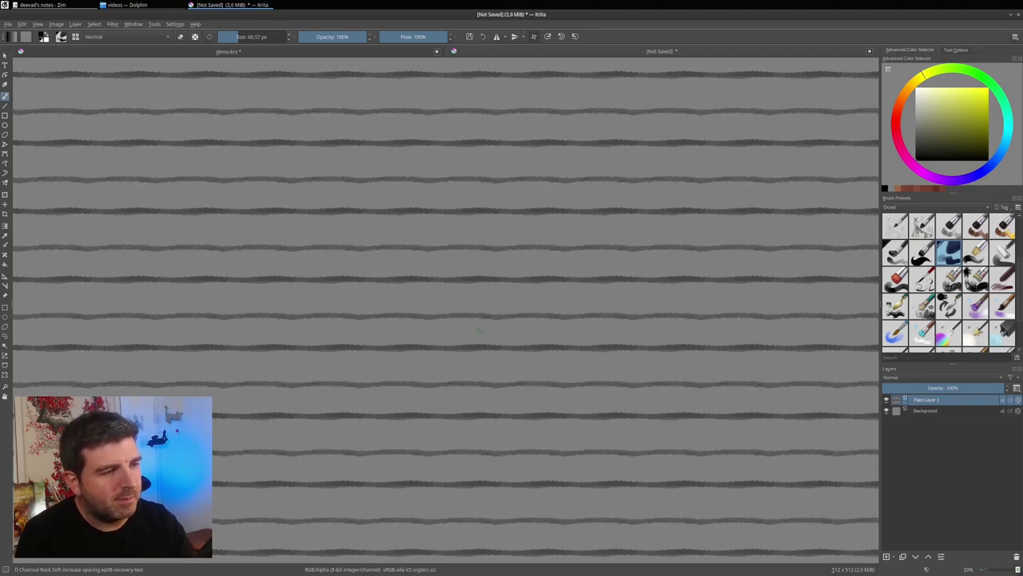
pyautogui.hotkey('ctrl', 'z')
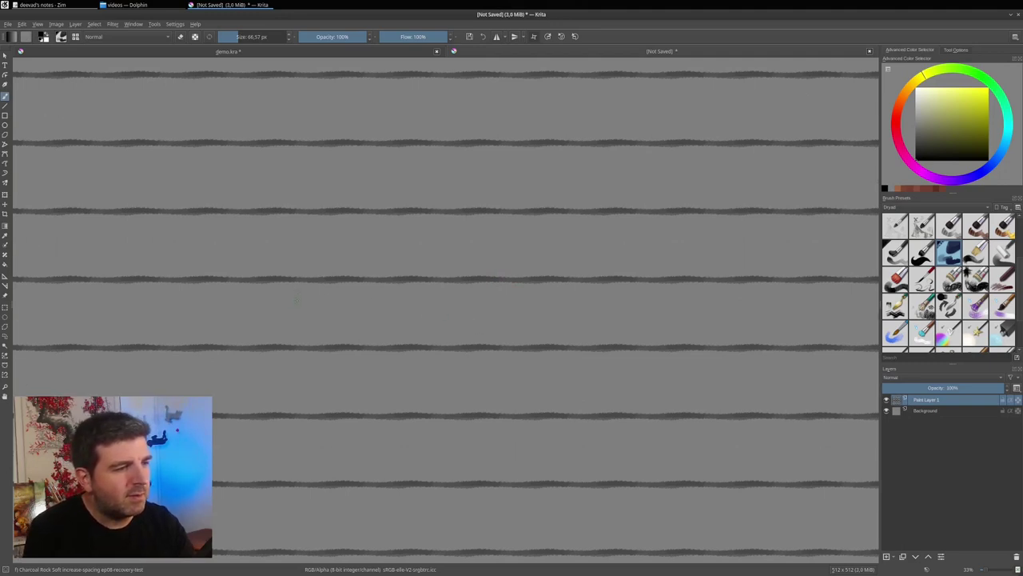
pyautogui.moveTo(294, 300); pyautogui.dragTo(511, 303)
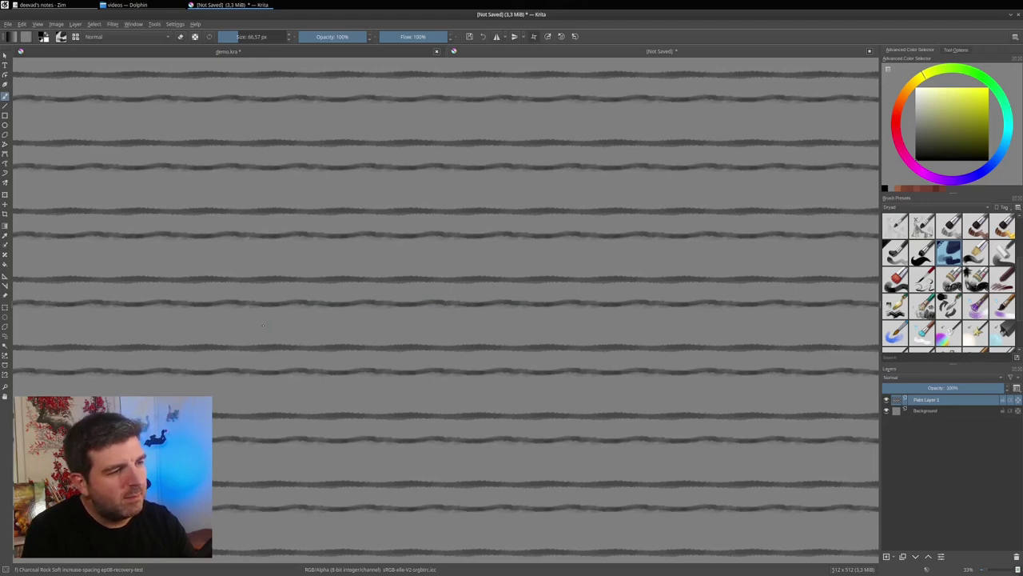
pyautogui.moveTo(260, 323); pyautogui.dragTo(522, 325)
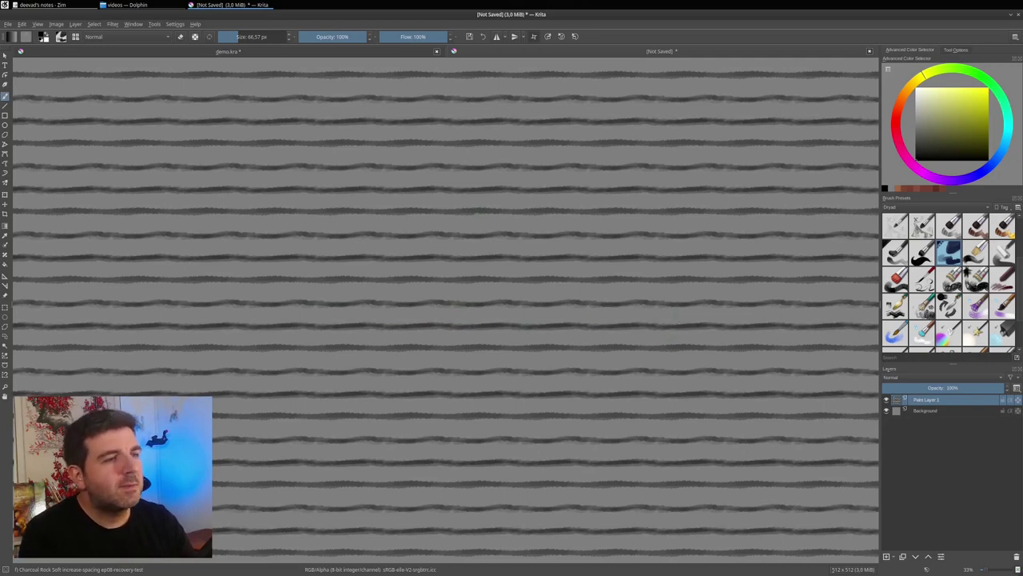
# Step: Paint staggered vertical joints between the horizontal lines with a smaller brush and round the brick edges with gray
pyautogui.press('[')
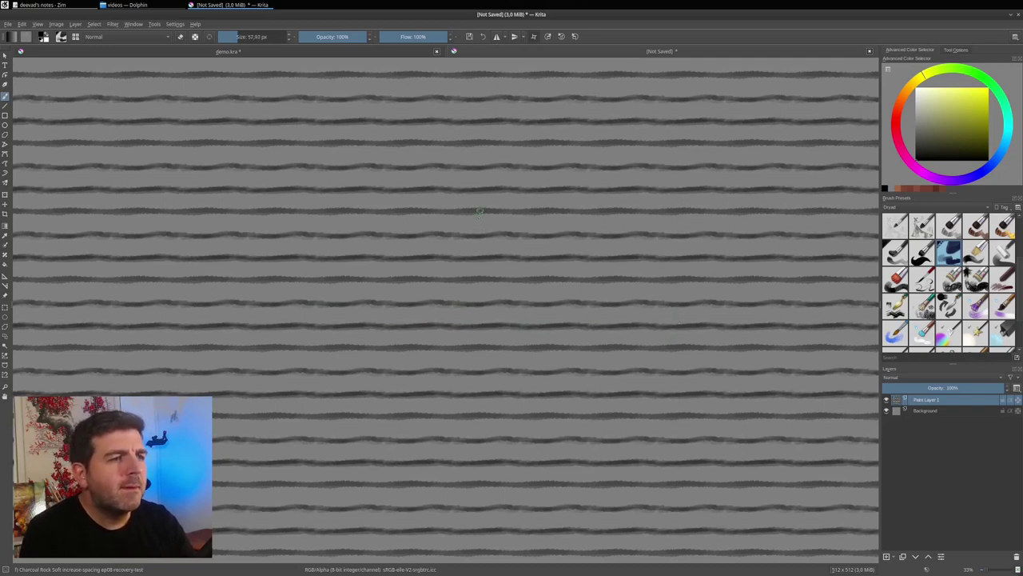
pyautogui.moveTo(476, 233)
pyautogui.mouseDown()
pyautogui.moveTo(475, 213)
pyautogui.moveTo(510, 251)
pyautogui.mouseUp()
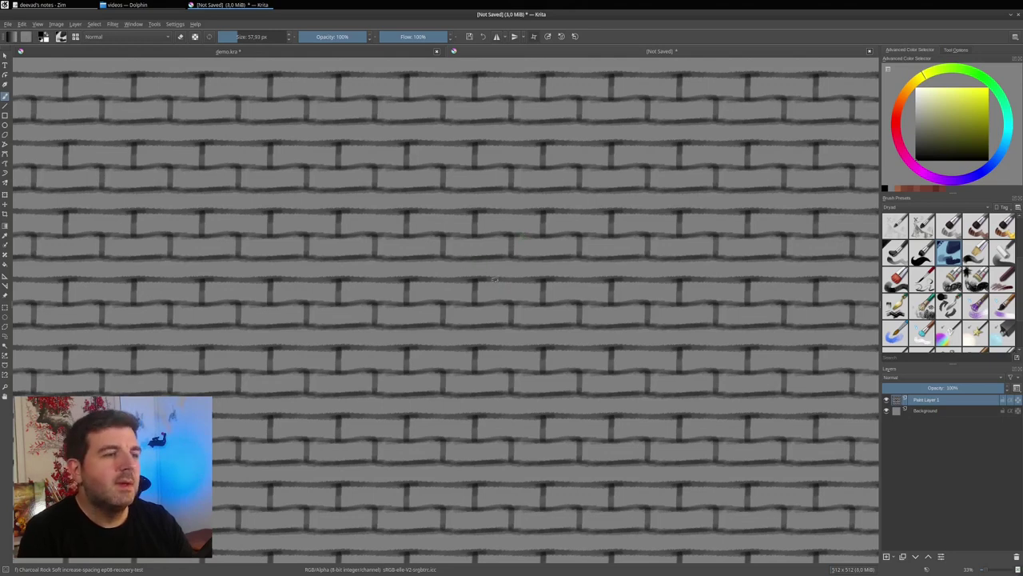
pyautogui.moveTo(493, 266); pyautogui.dragTo(491, 277)
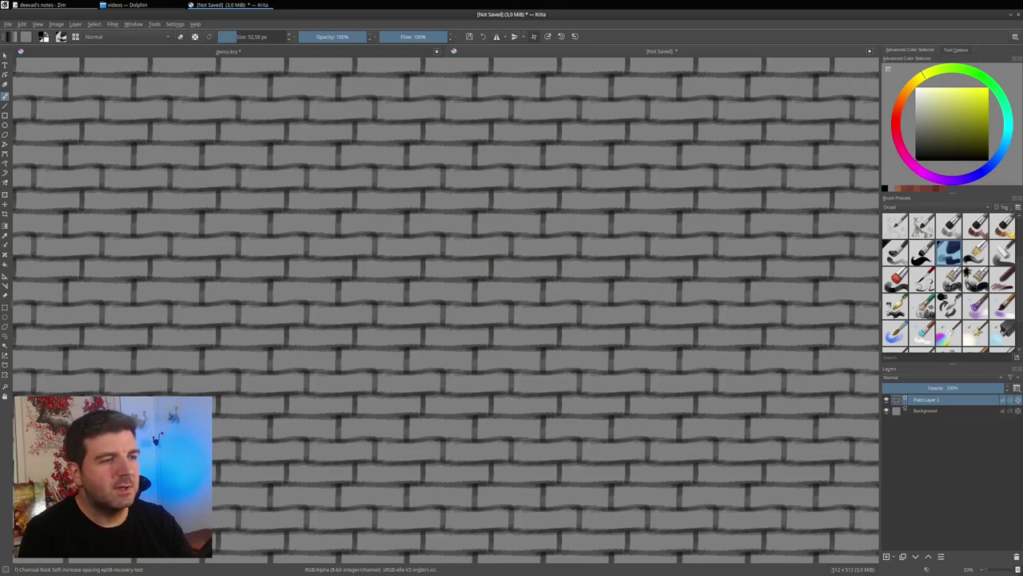
pyautogui.press('ctrl')
pyautogui.hotkey('ctrl', 'z')
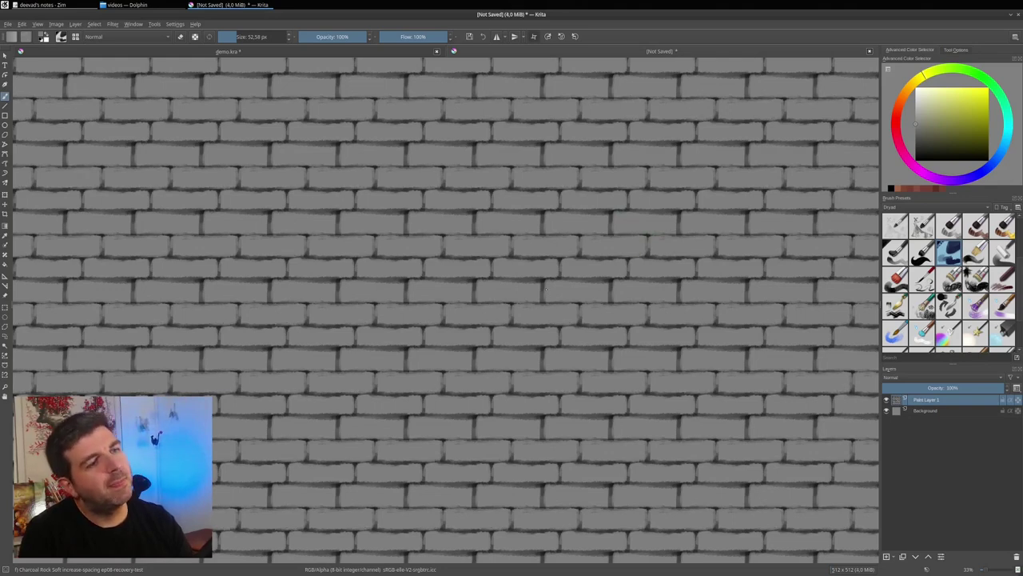
# Step: Add another paint layer and shade the brick faces with lighter and darker sampled grays
pyautogui.click(886, 555)
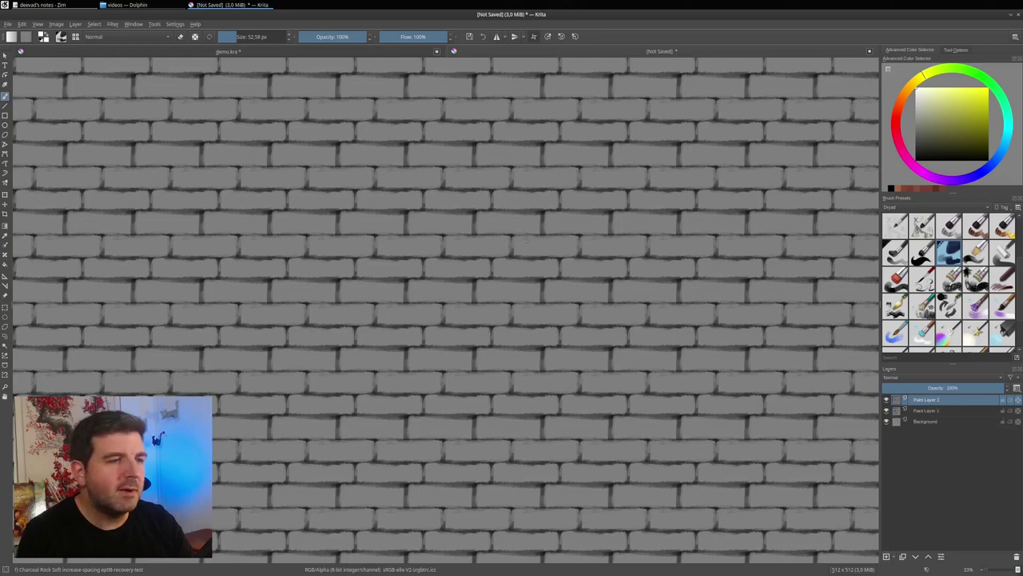
pyautogui.moveTo(516, 238)
pyautogui.mouseDown()
pyautogui.moveTo(528, 237)
pyautogui.moveTo(519, 243)
pyautogui.mouseUp()
pyautogui.keyDown('ctrl'); pyautogui.click(516, 238); pyautogui.keyUp('ctrl')
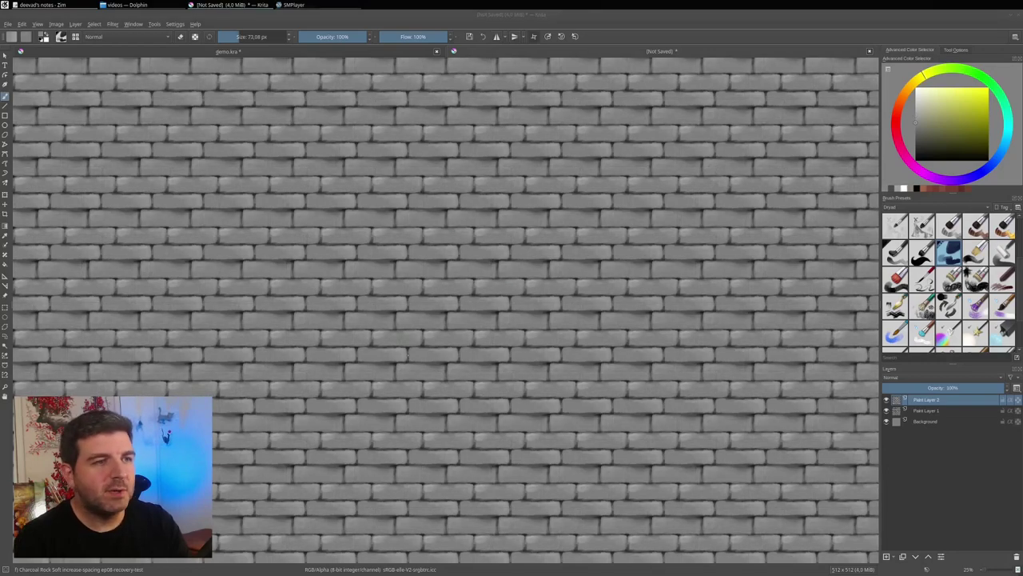
# Step: Save the document in the home folder as demo-tile2.kra
pyautogui.click(8, 24)
pyautogui.click(32, 72)
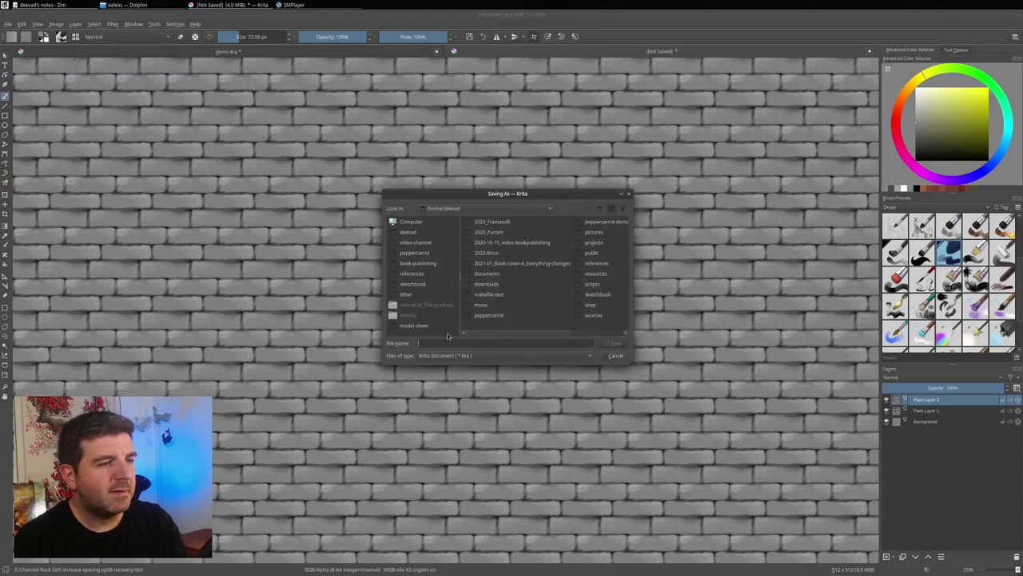
pyautogui.click(420, 232)
pyautogui.write('demo-t')
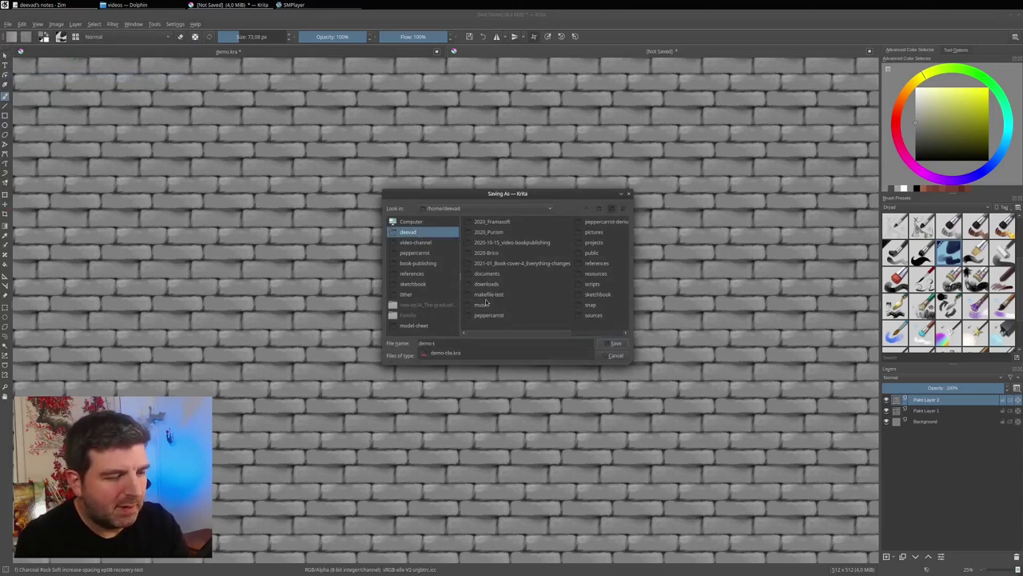
pyautogui.write('ile2.kra')
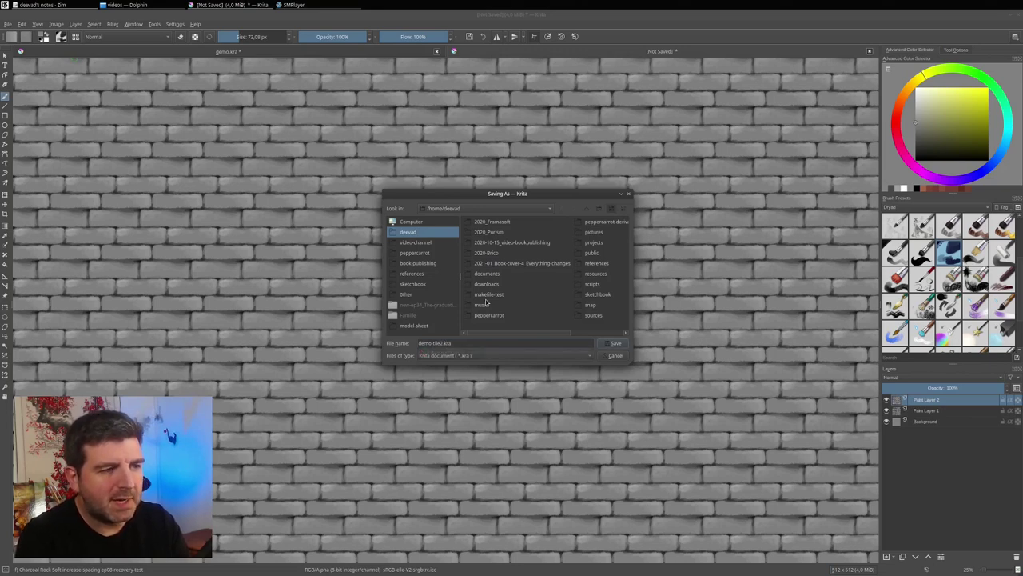
pyautogui.press('Return')
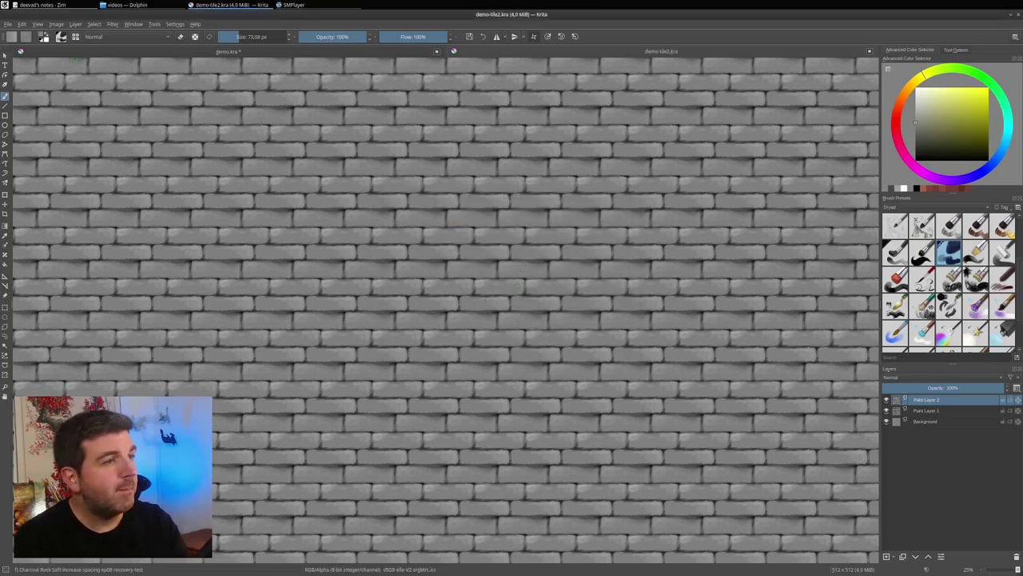
# Step: Turn off wrap-around mode to view the single brick tile up close
pyautogui.click(534, 38)
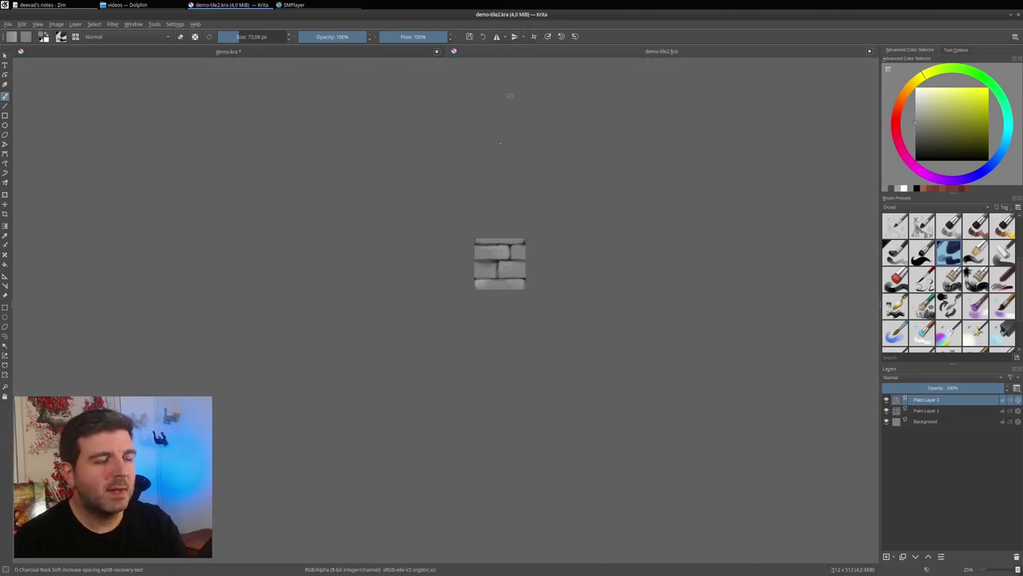
pyautogui.scroll(3, 499, 250)
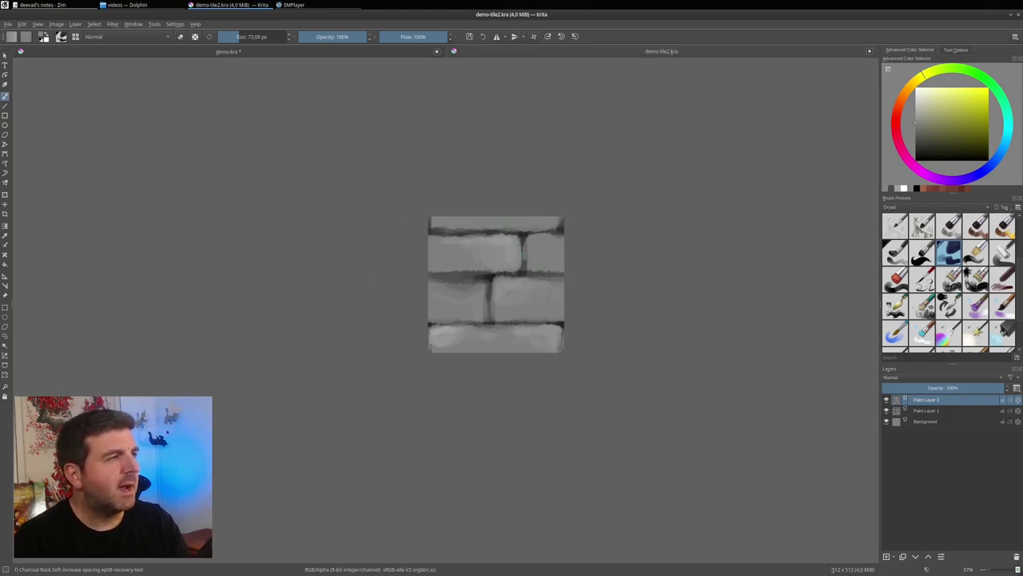
# Step: Flatten the brick tile image into a single layer and check its repeating pattern in wrap-around mode
pyautogui.click(76, 24)
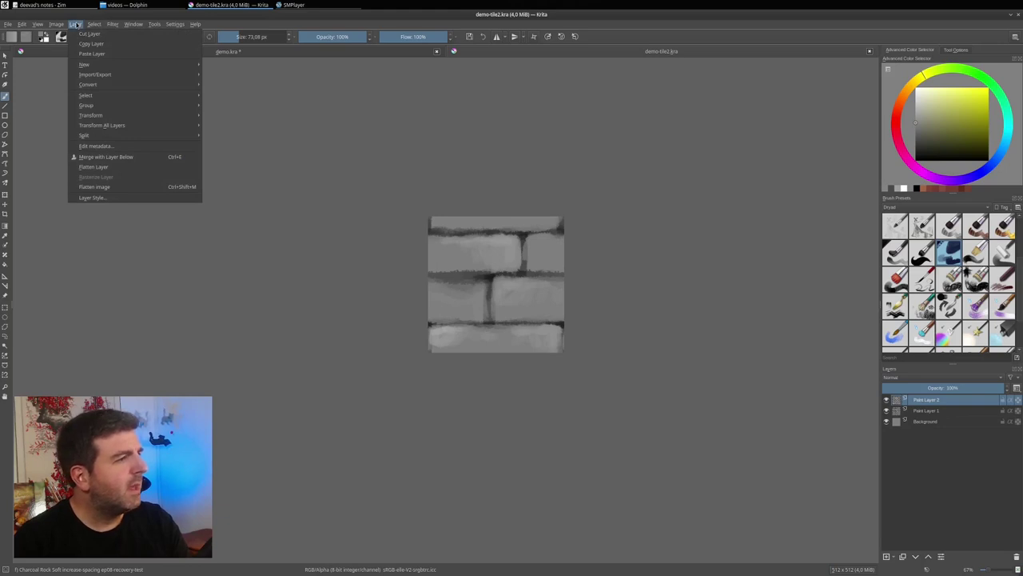
pyautogui.click(96, 187)
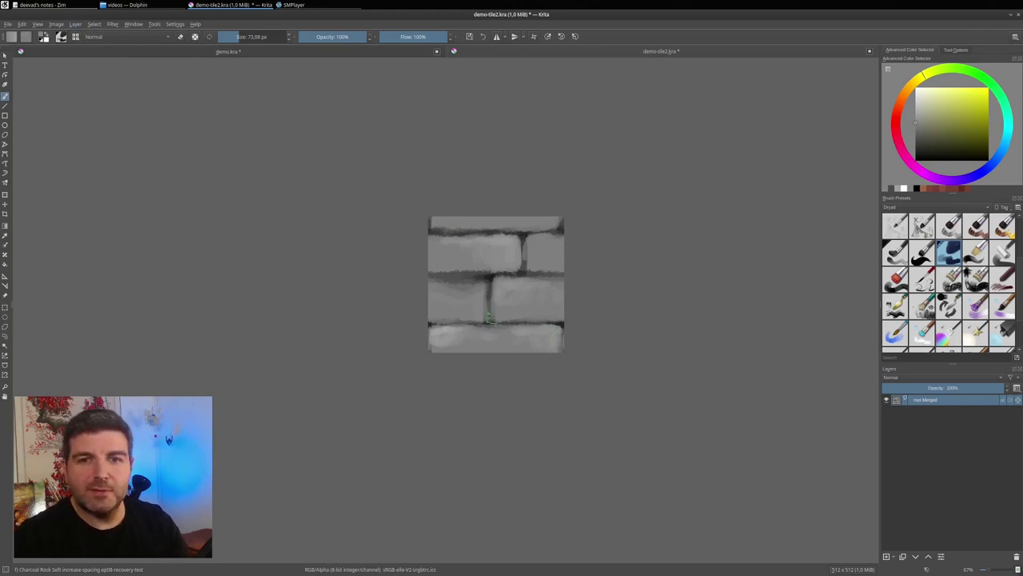
pyautogui.click(534, 38)
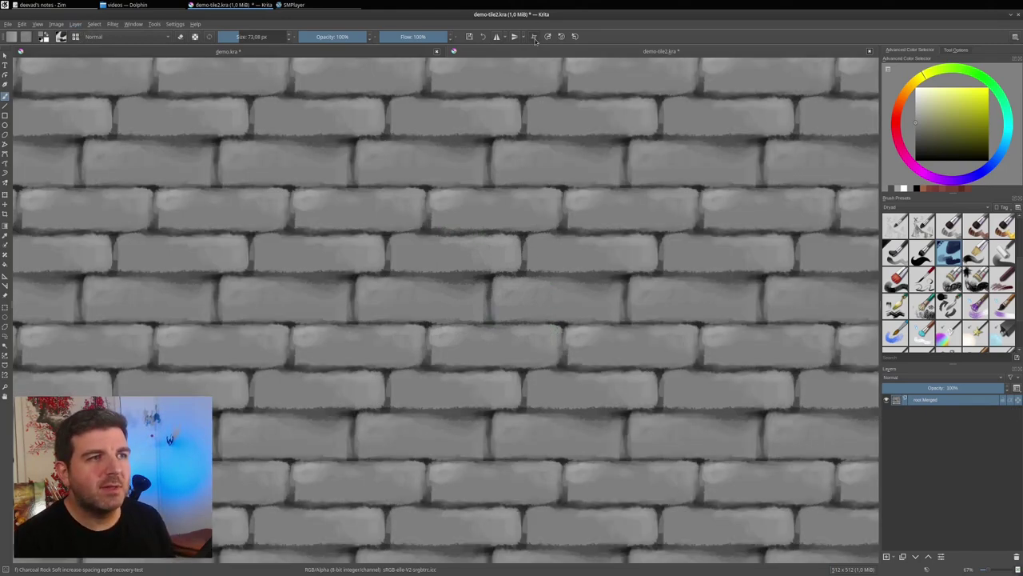
pyautogui.scroll(-2, 519, 171)
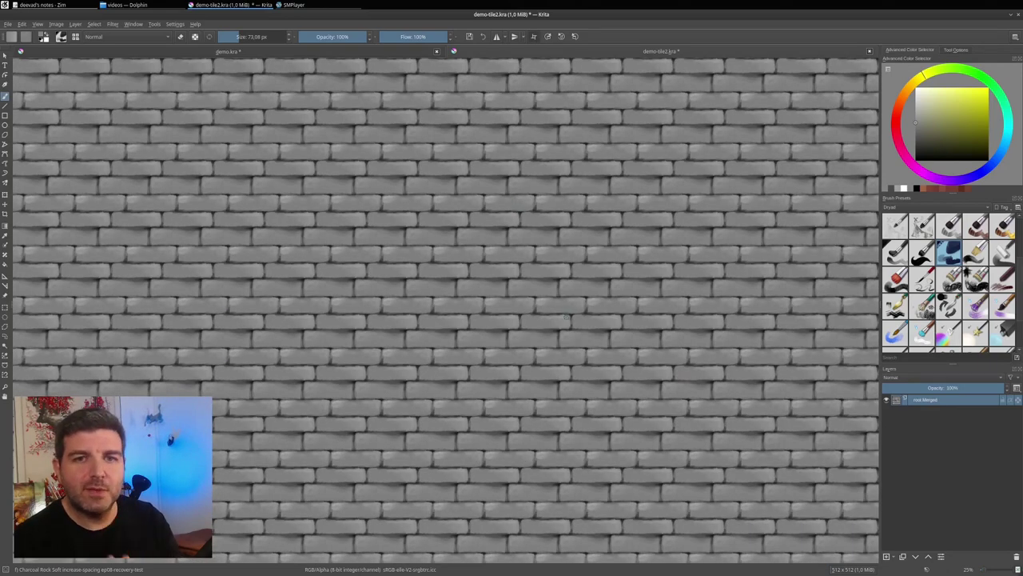
pyautogui.click(534, 38)
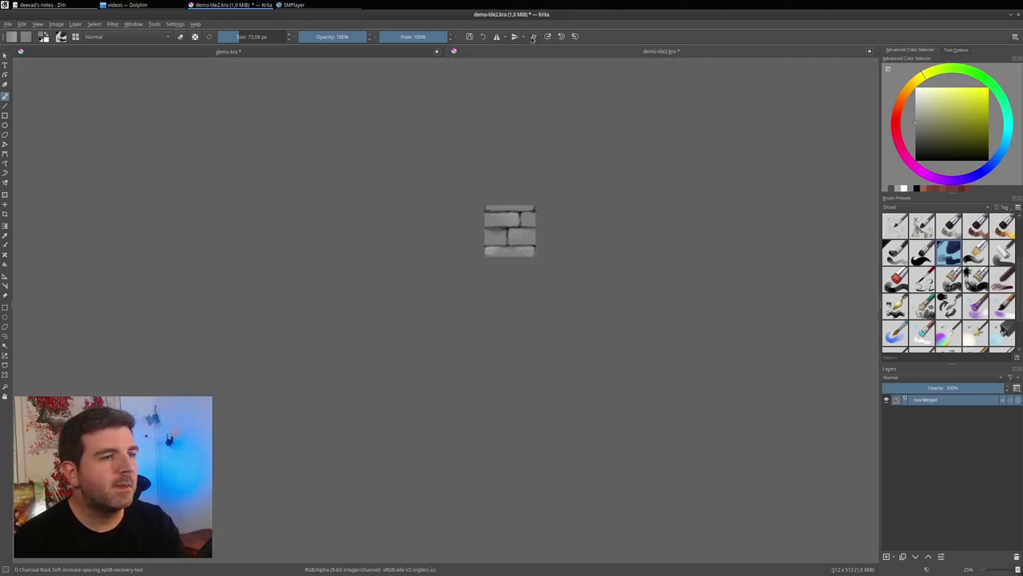
pyautogui.scroll(2, 512, 246)
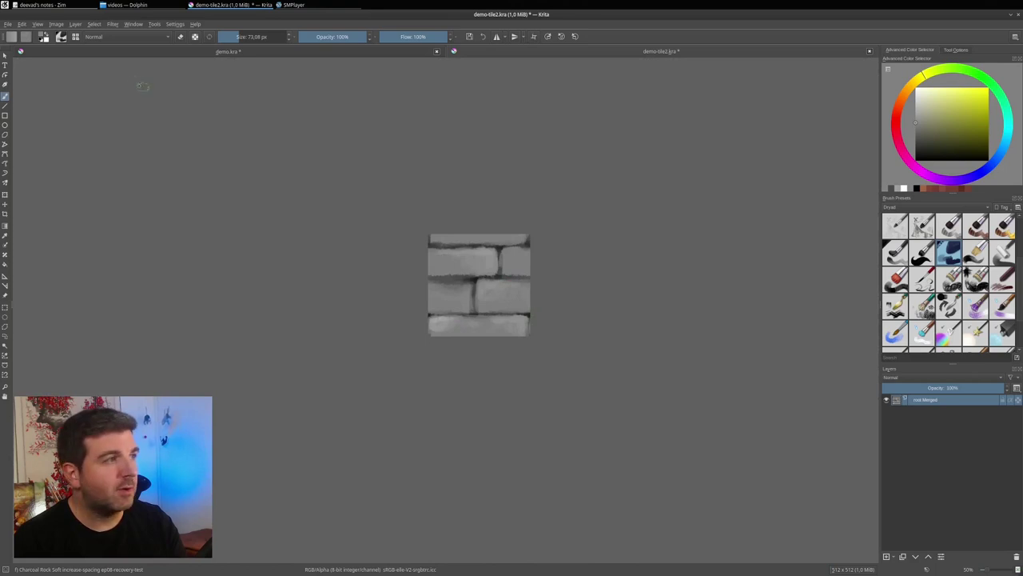
# Step: Scale the tile image to seven times its size, setting both width and height to 512*7 (3584 px)
pyautogui.click(56, 24)
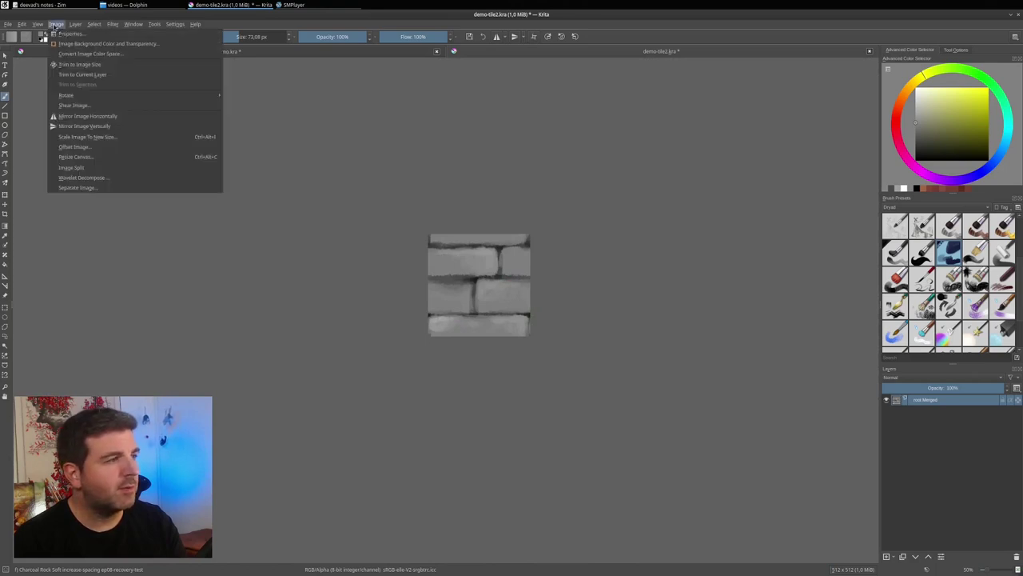
pyautogui.click(87, 136)
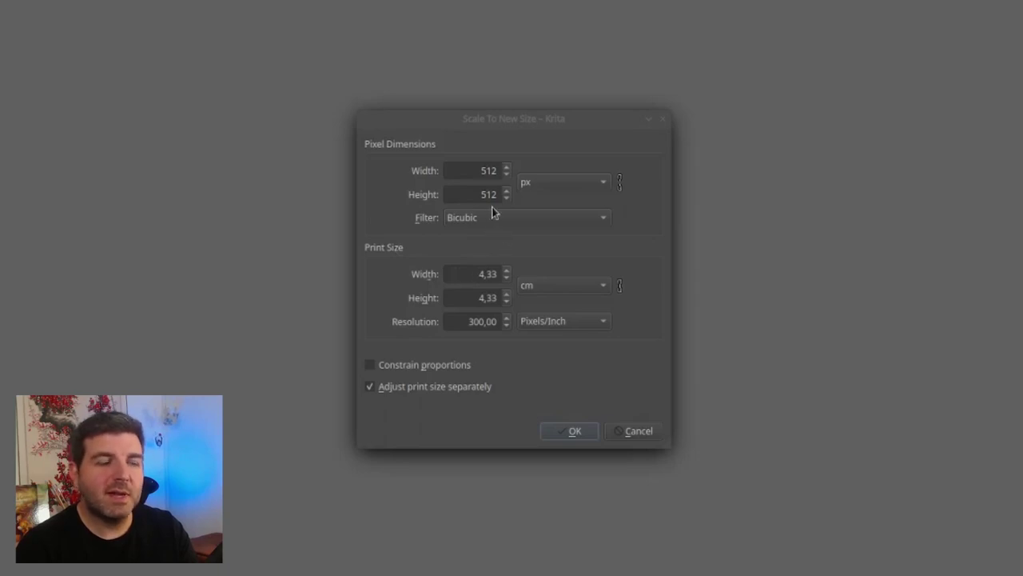
pyautogui.click(469, 168)
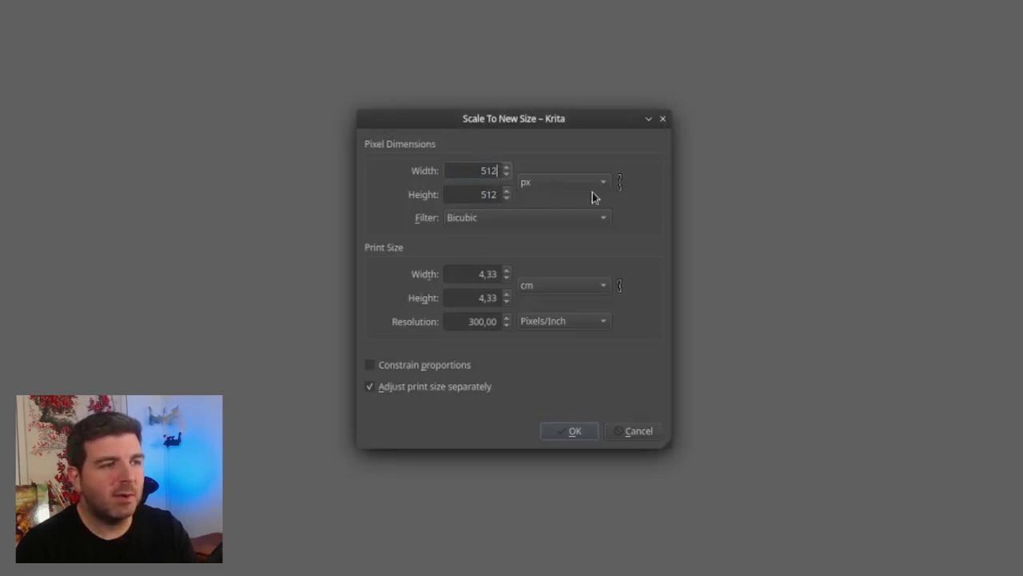
pyautogui.moveTo(596, 227)
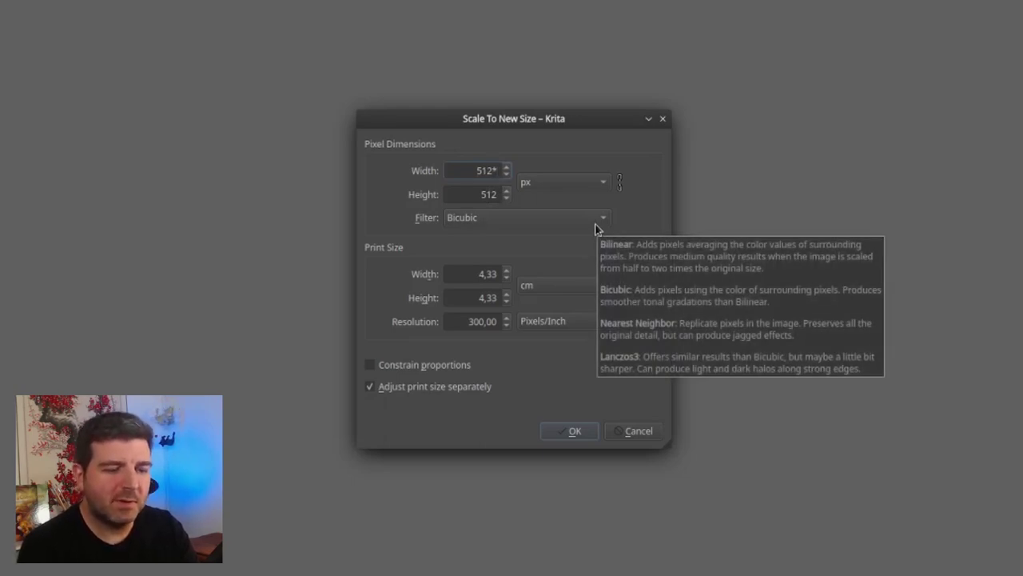
pyautogui.write('7')
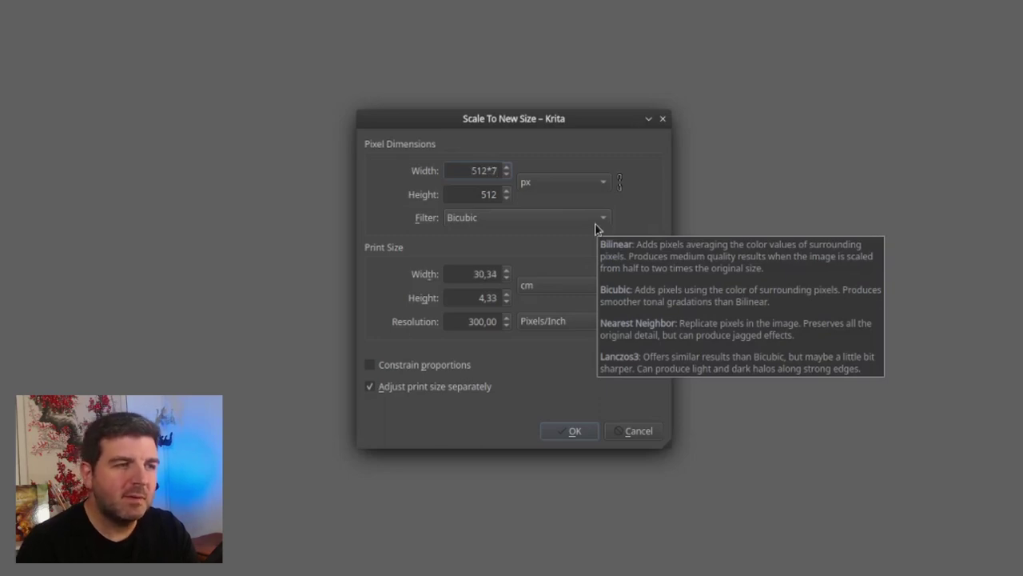
pyautogui.click(498, 198)
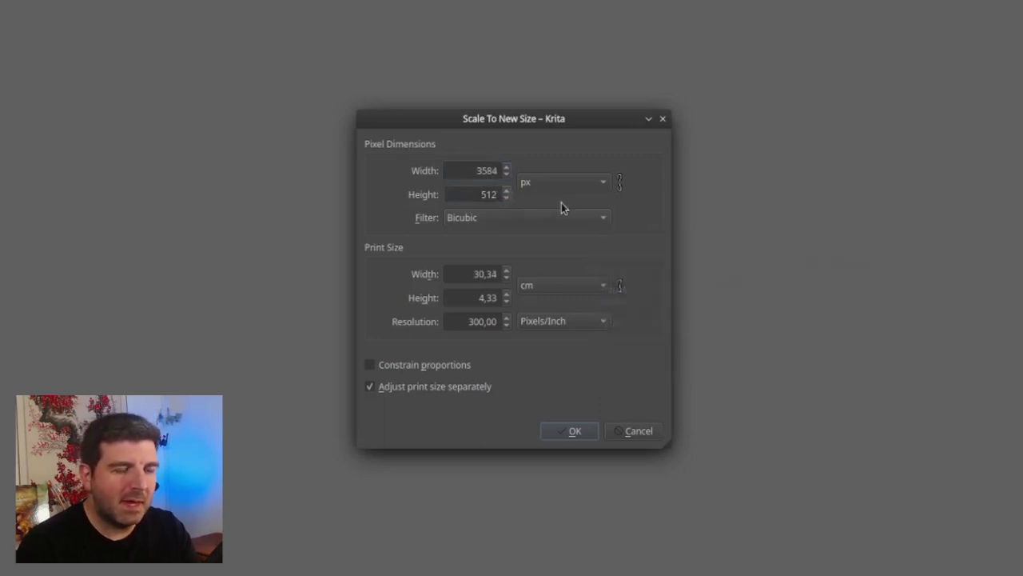
pyautogui.write('*7')
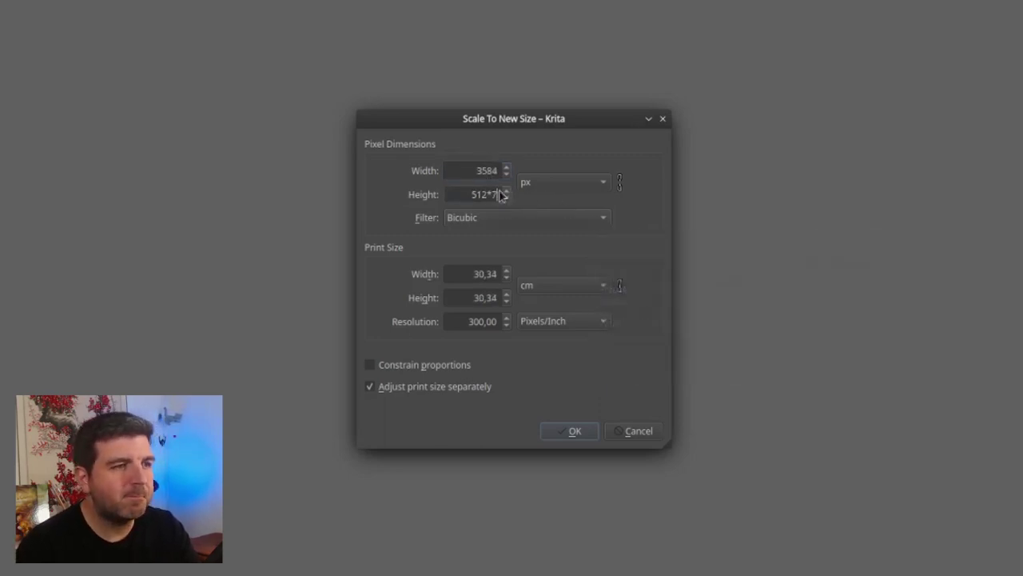
pyautogui.click(483, 173)
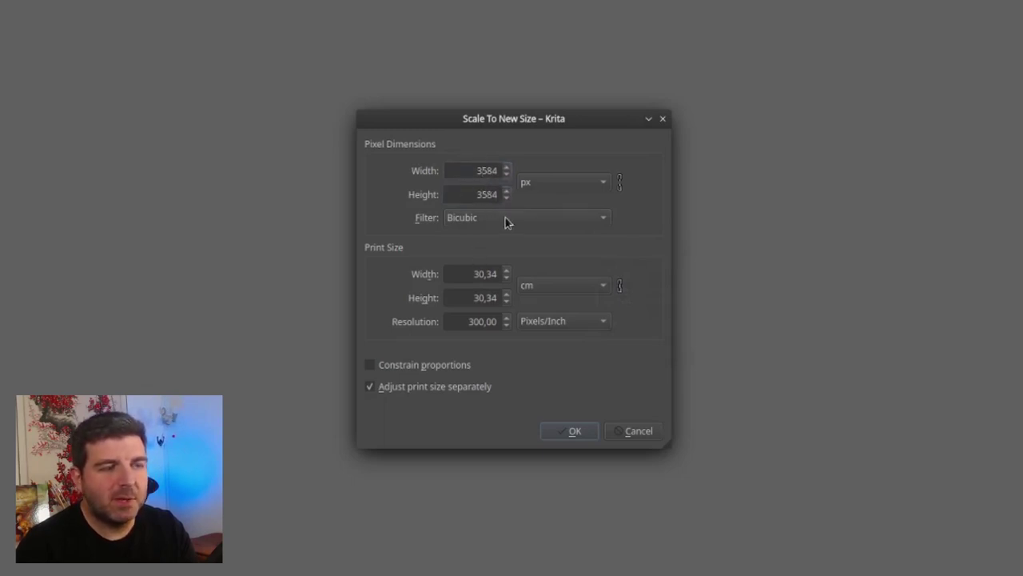
pyautogui.moveTo(505, 218)
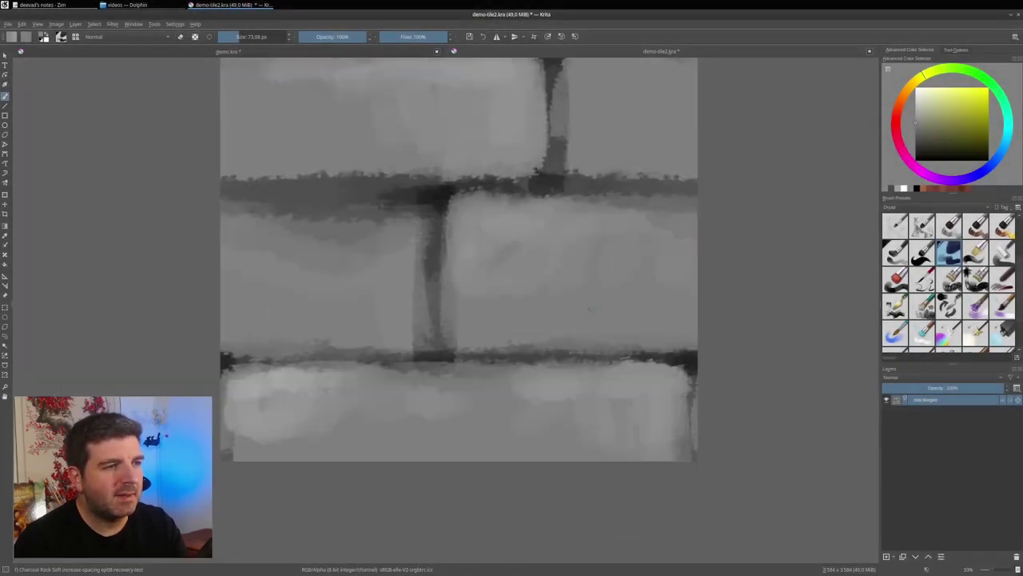
pyautogui.scroll(5, 573, 240)
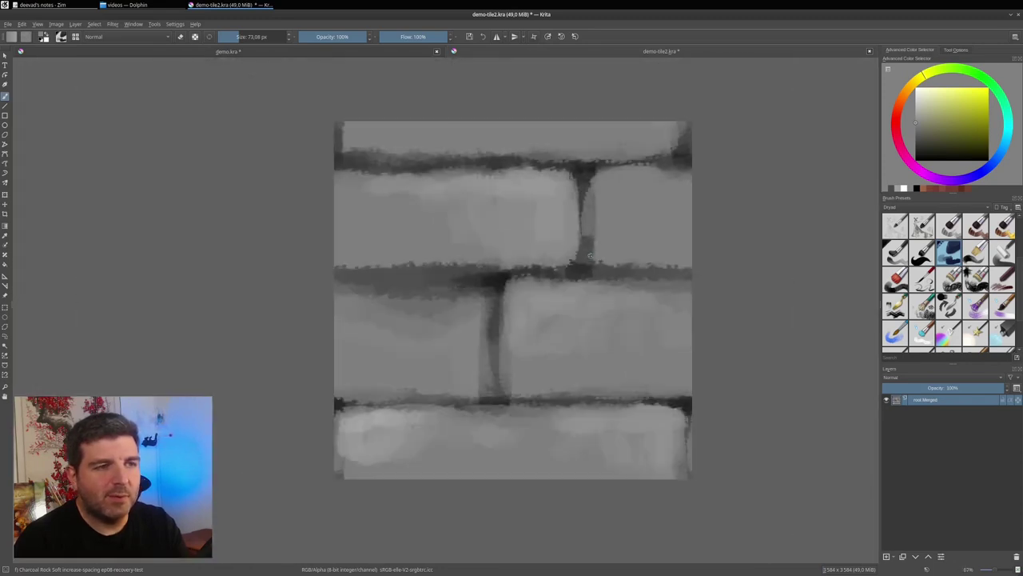
pyautogui.scroll(-4, 587, 233)
pyautogui.moveTo(563, 275); pyautogui.dragTo(559, 261)
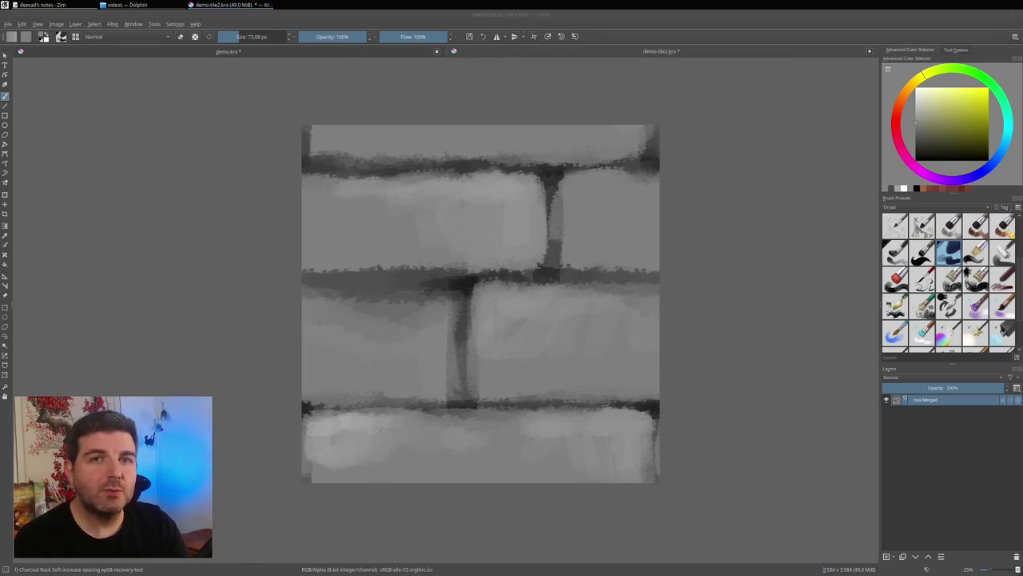
# Step: Open the online Krita manual, search it for "gmic" and read the G'Mic Settings page
pyautogui.click(112, 24)
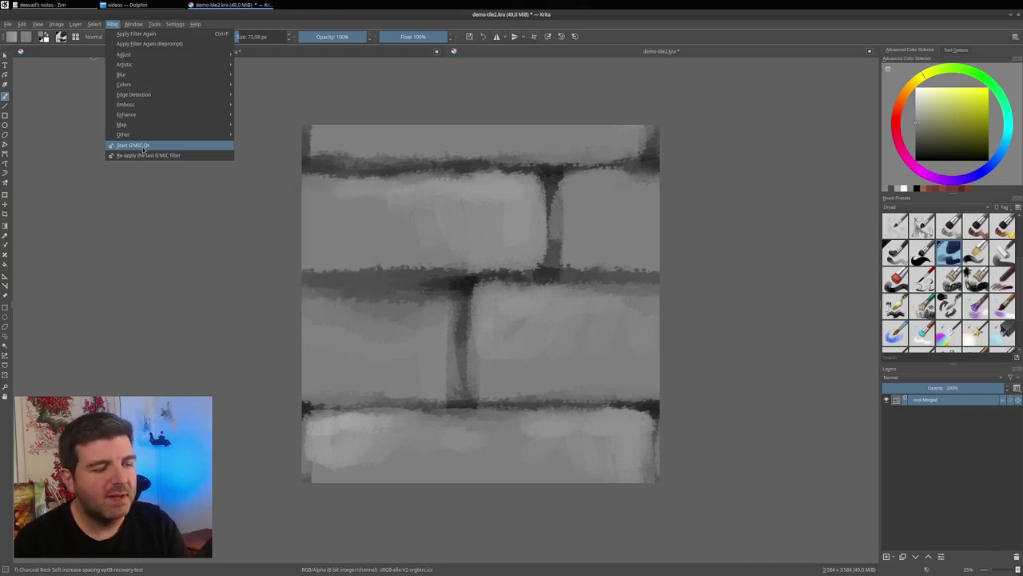
pyautogui.press('F1')
pyautogui.write('gmic')
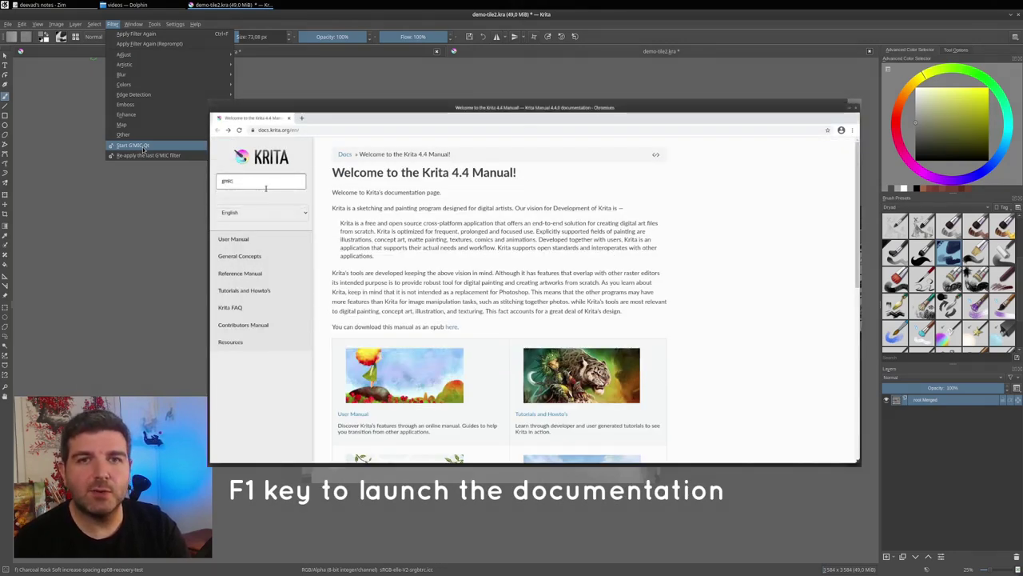
pyautogui.press('Return')
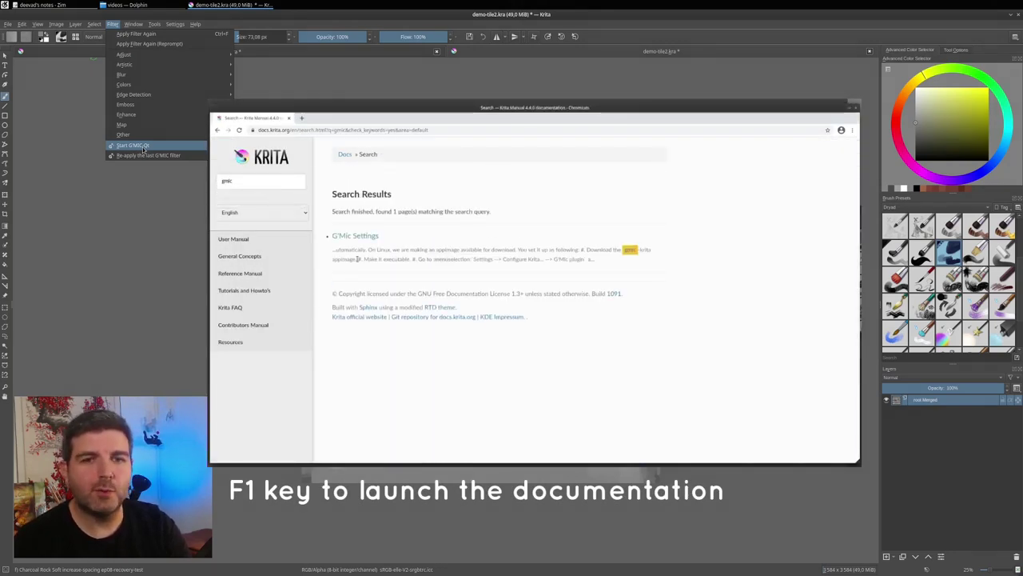
pyautogui.click(364, 235)
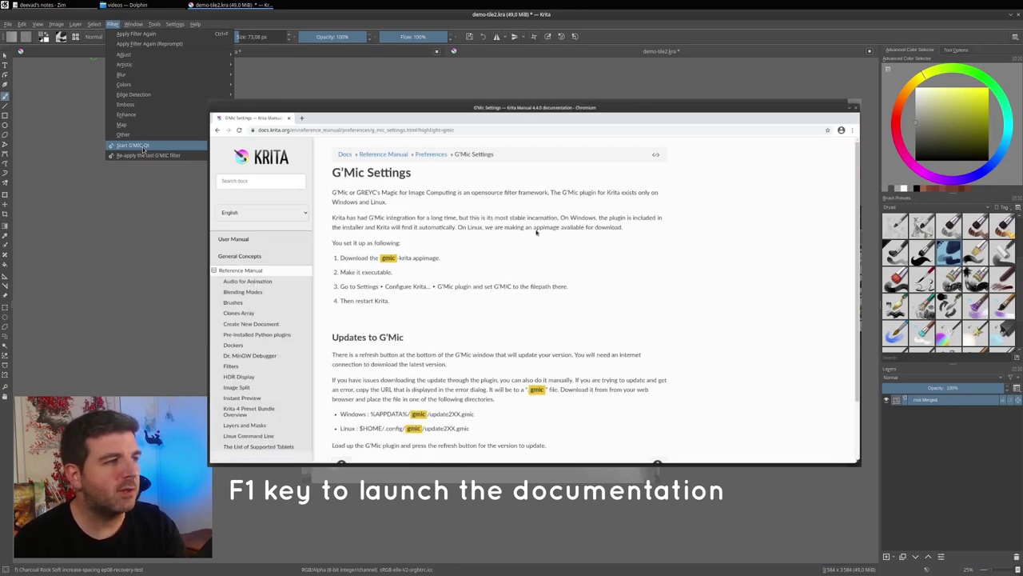
pyautogui.scroll(-3, 549, 227)
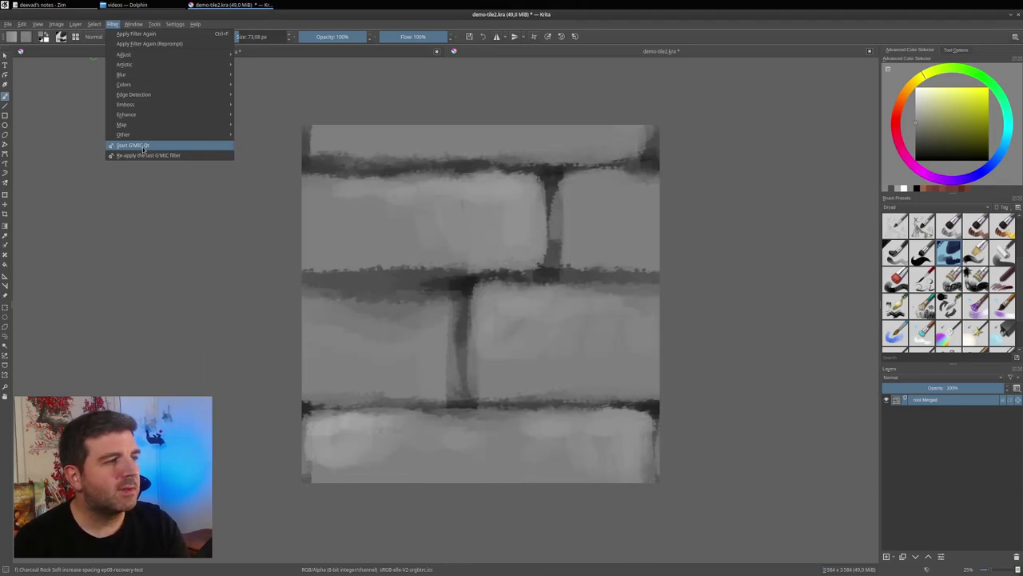
# Step: Start G'MIC-Qt for the tile image and resize its window so that it floats over the canvas
pyautogui.click(142, 146)
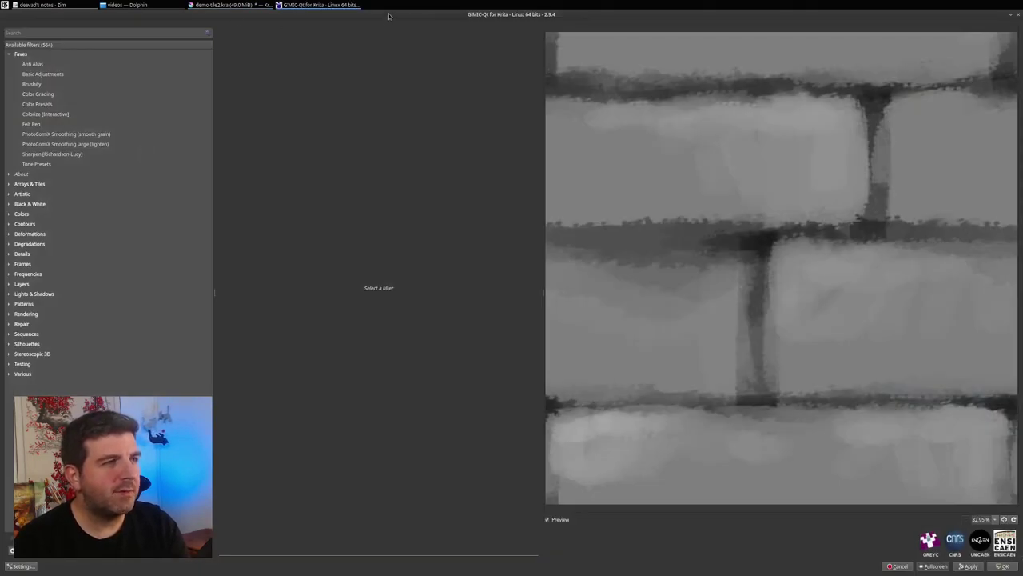
pyautogui.doubleClick(389, 15)
pyautogui.moveTo(457, 146); pyautogui.dragTo(391, 105)
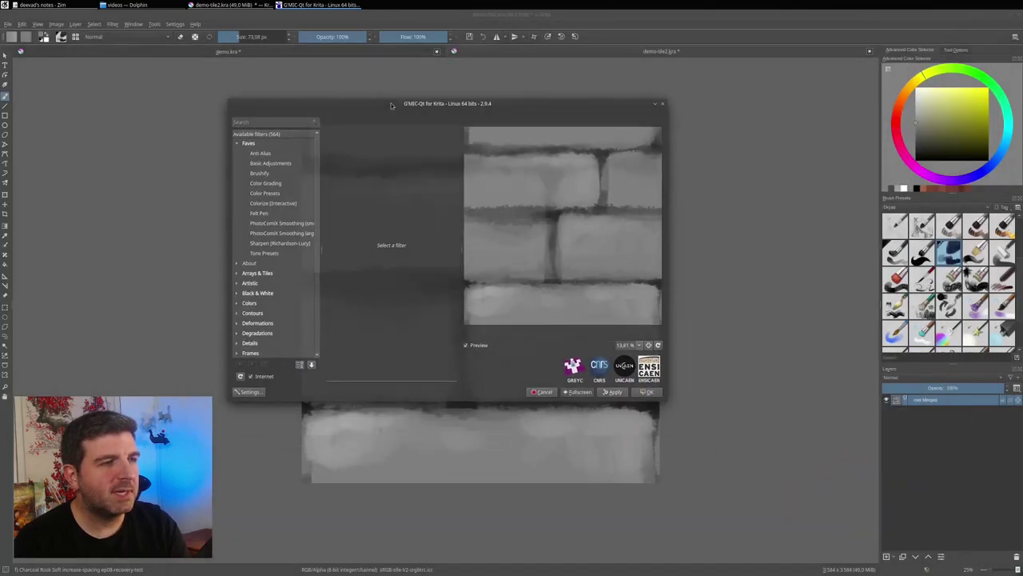
pyautogui.moveTo(663, 397); pyautogui.dragTo(862, 489)
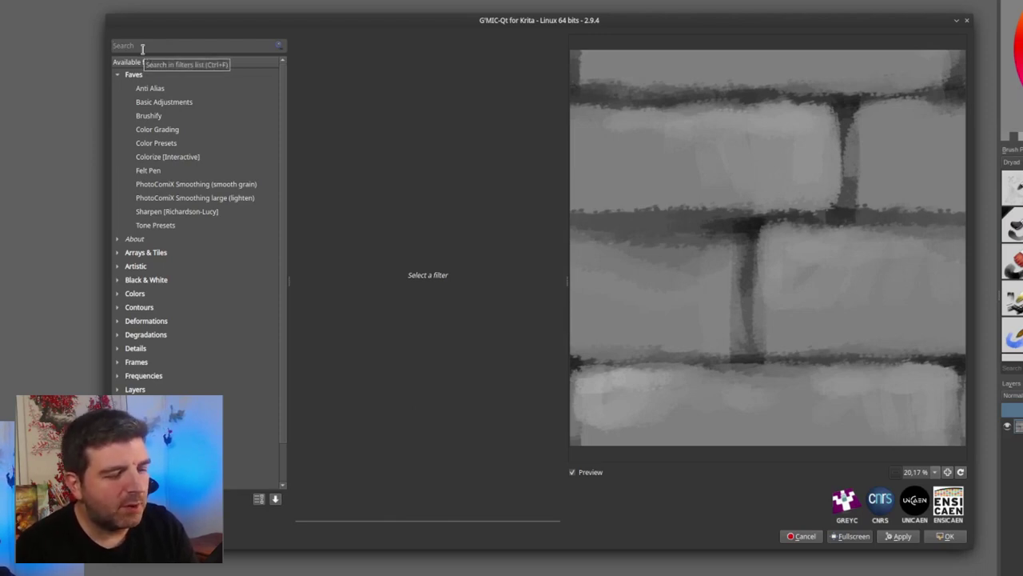
# Step: Search the G'MIC filters for "array" and select the Array [Regular] filter
pyautogui.click(143, 48)
pyautogui.write('array')
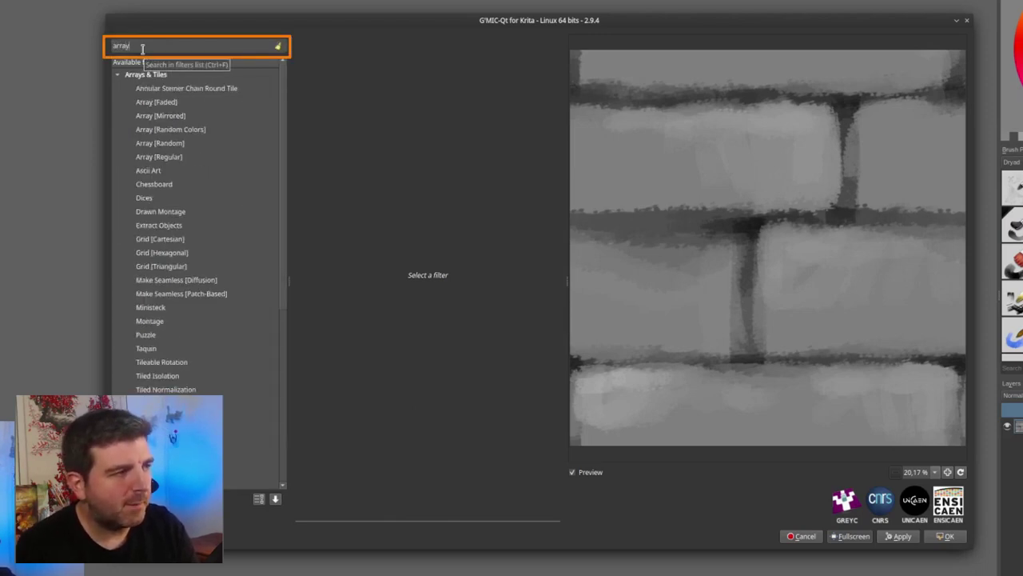
pyautogui.click(155, 157)
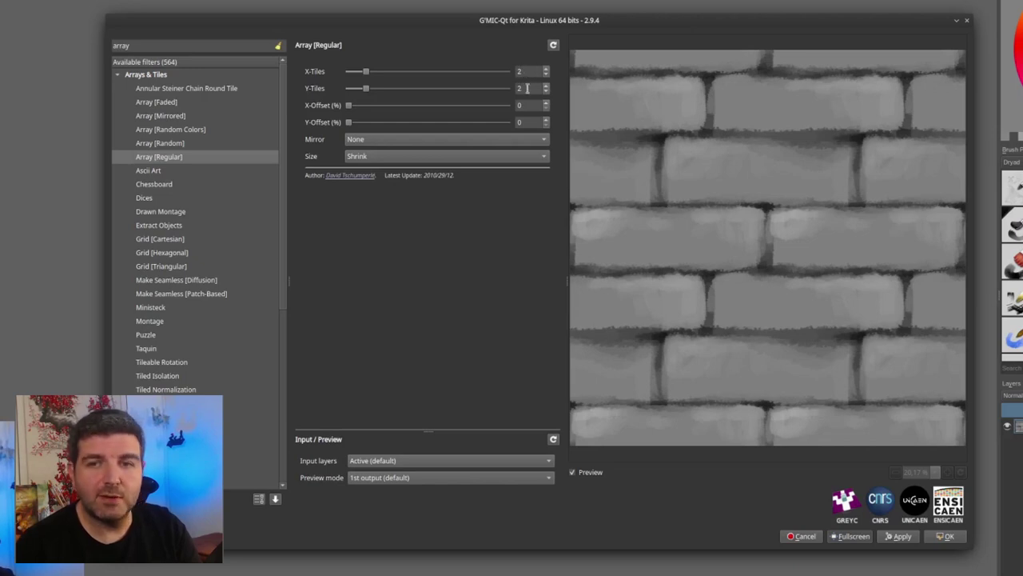
# Step: Set the regular array to 7 X-Tiles and 7 Y-Tiles
pyautogui.moveTo(526, 70); pyautogui.dragTo(468, 66)
pyautogui.write('7')
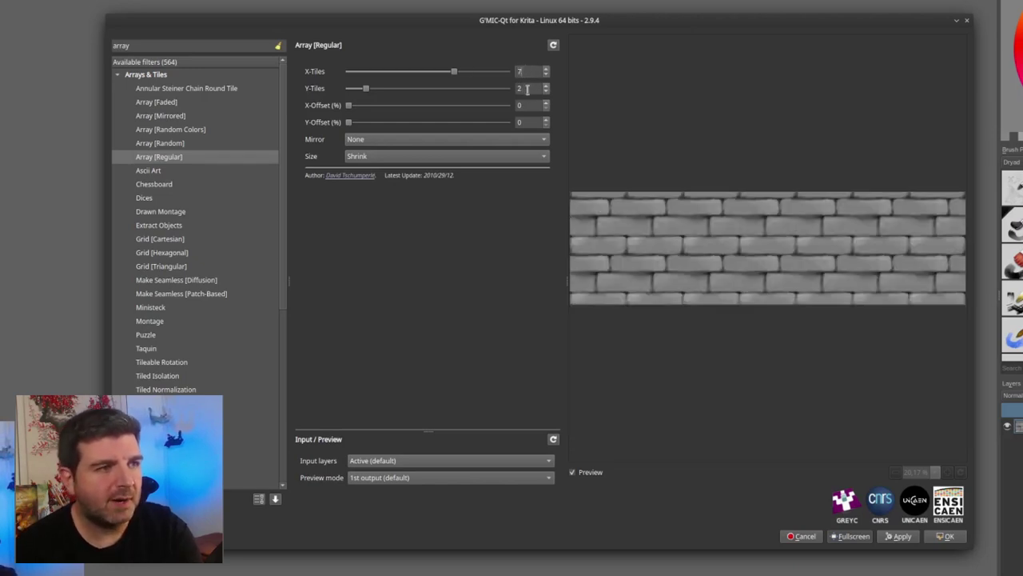
pyautogui.moveTo(529, 90); pyautogui.dragTo(484, 86)
pyautogui.write('7')
pyautogui.click(530, 74)
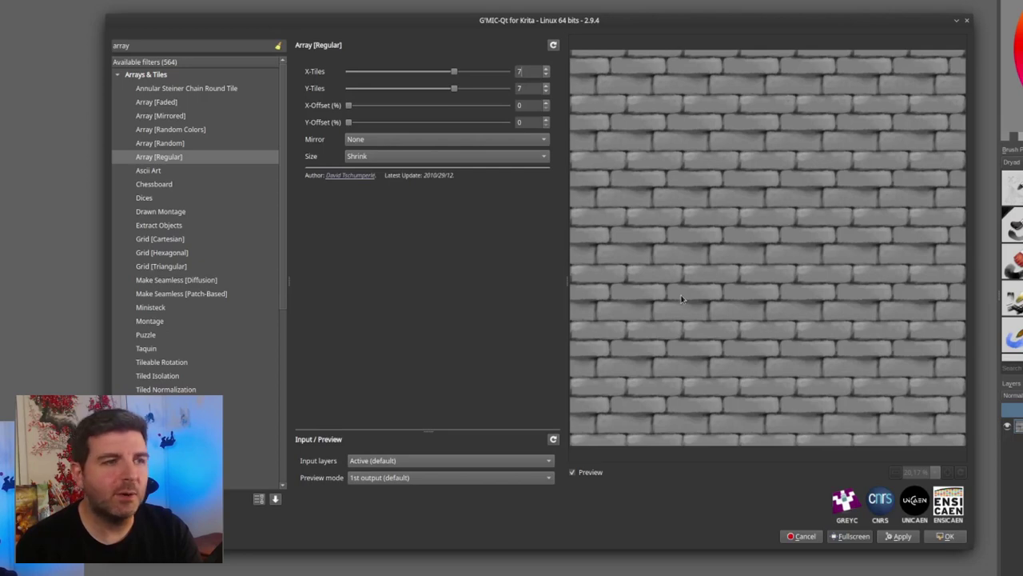
# Step: Set the regular array to 10 X-Tiles and 10 Y-Tiles and apply the filter to the image
pyautogui.moveTo(527, 74); pyautogui.dragTo(475, 67)
pyautogui.write('10')
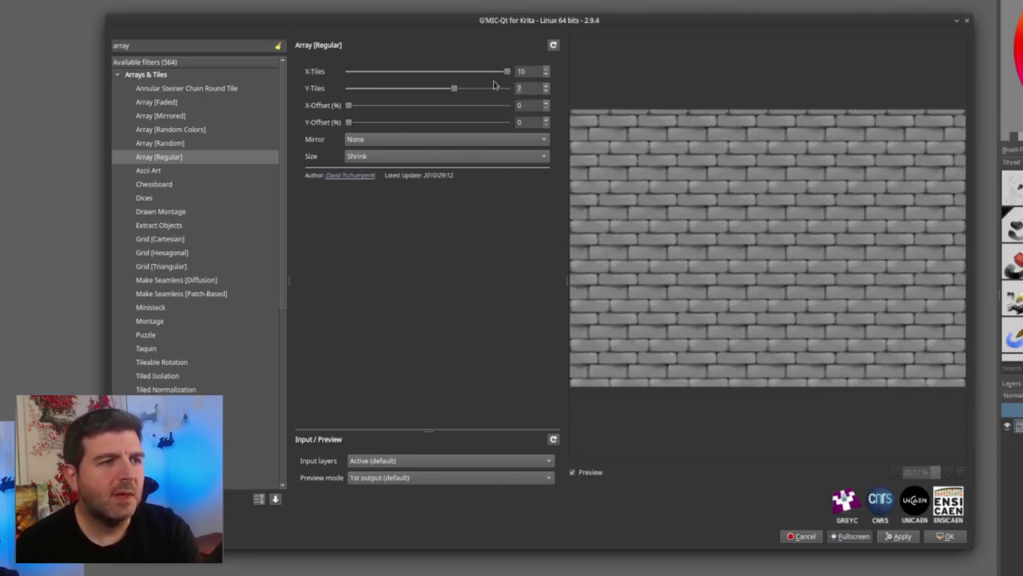
pyautogui.moveTo(502, 90); pyautogui.dragTo(512, 94)
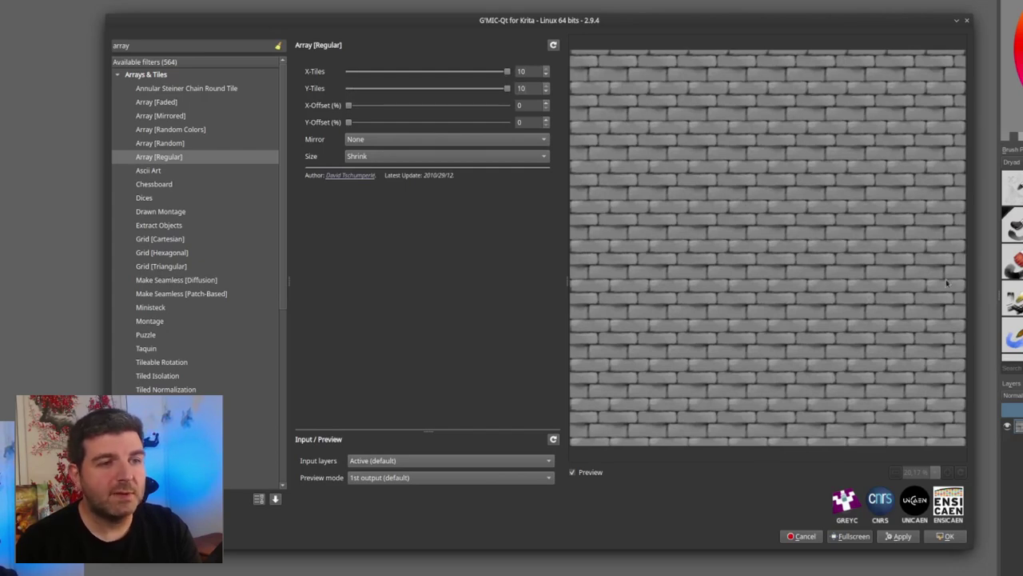
pyautogui.click(948, 539)
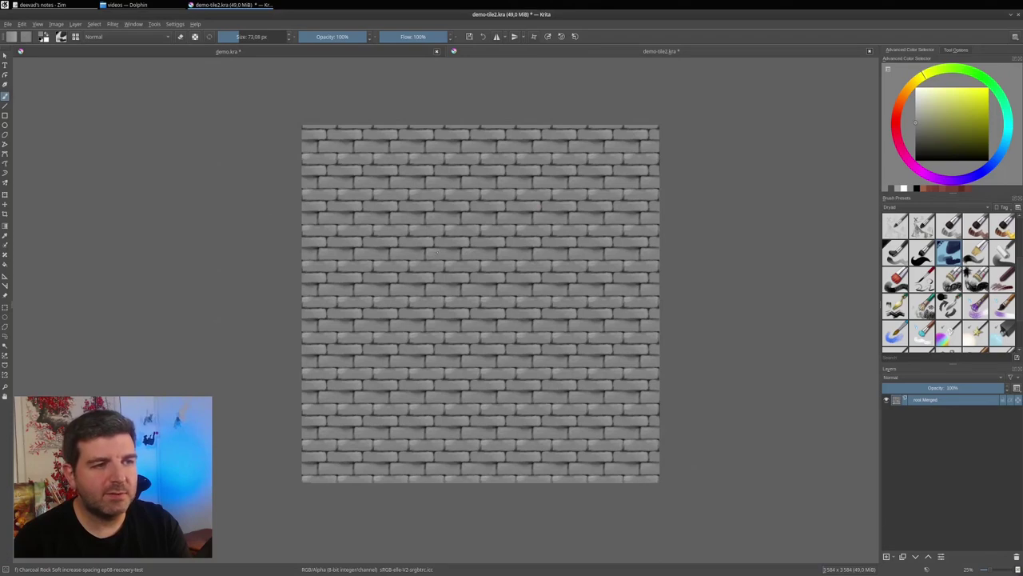
# Step: Copy a large rectangular area from the middle of the repeated brick texture
pyautogui.scroll(6, 509, 313)
pyautogui.scroll(-6, 513, 310)
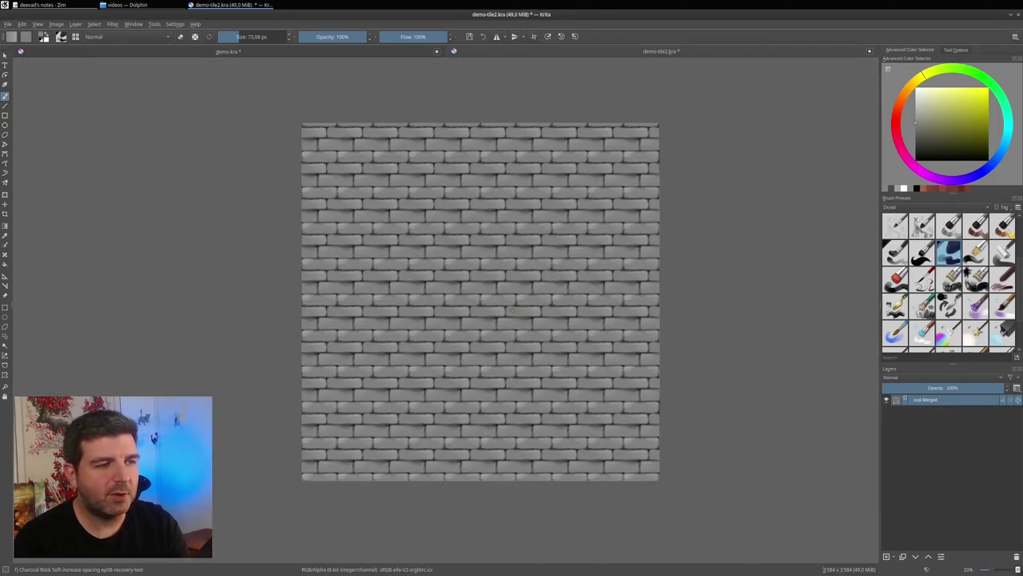
pyautogui.moveTo(488, 274)
pyautogui.mouseDown()
pyautogui.moveTo(534, 280)
pyautogui.moveTo(526, 287)
pyautogui.mouseUp()
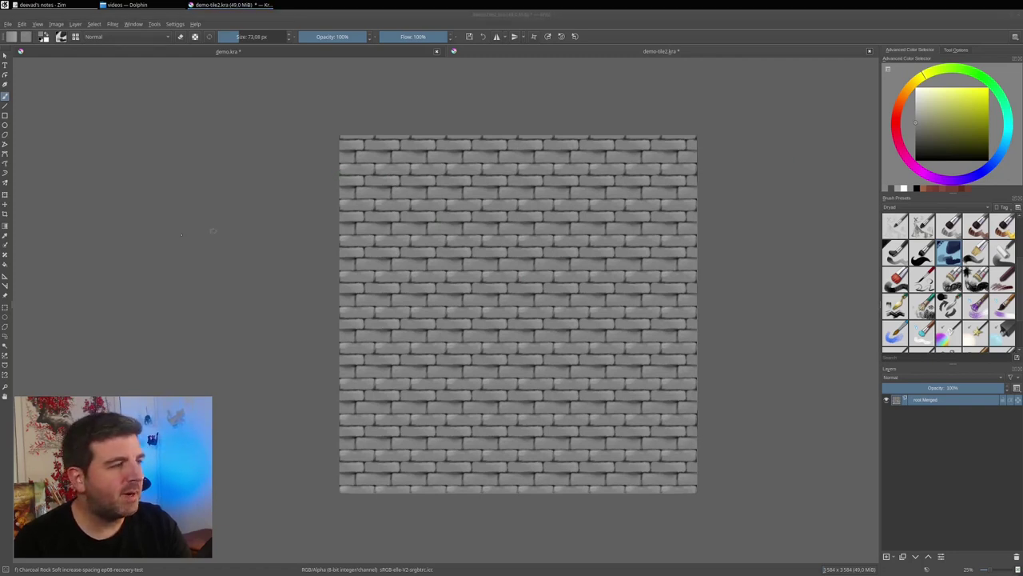
pyautogui.click(5, 307)
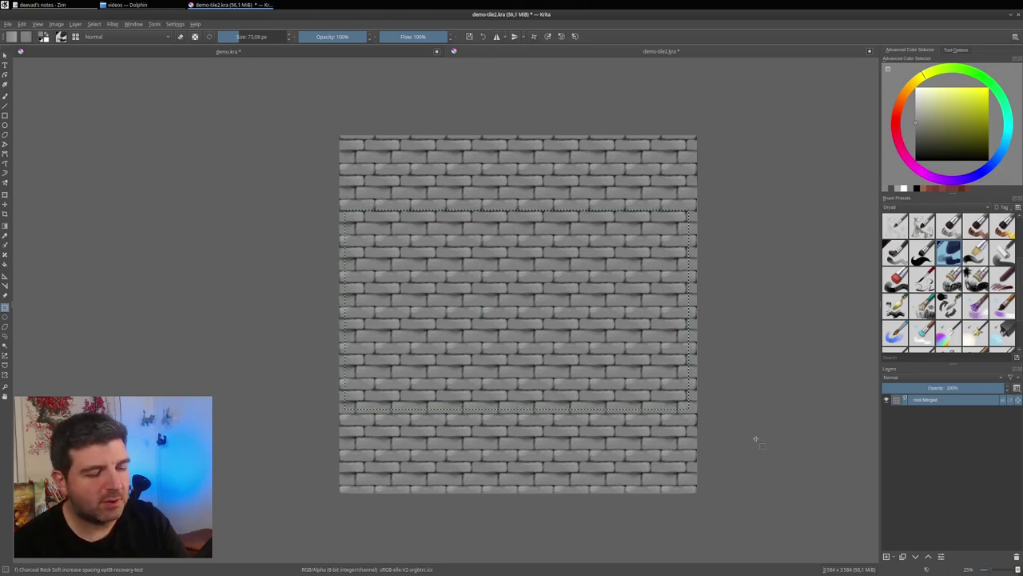
pyautogui.hotkey('ctrl', 'c')
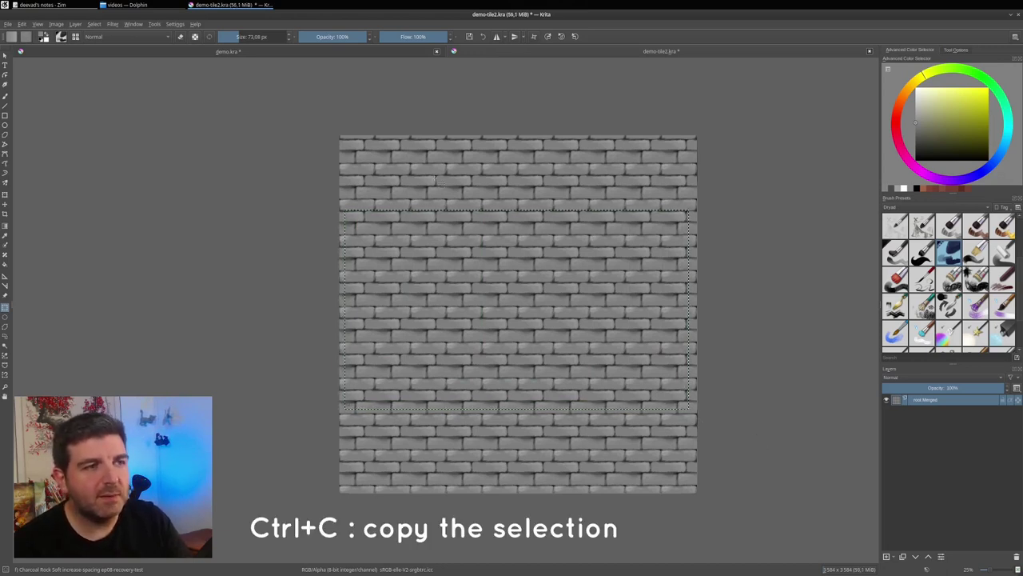
# Step: Switch to the demo.kra illustration, show the persp grid layer, and paste the brick texture above the background layer
pyautogui.click(247, 51)
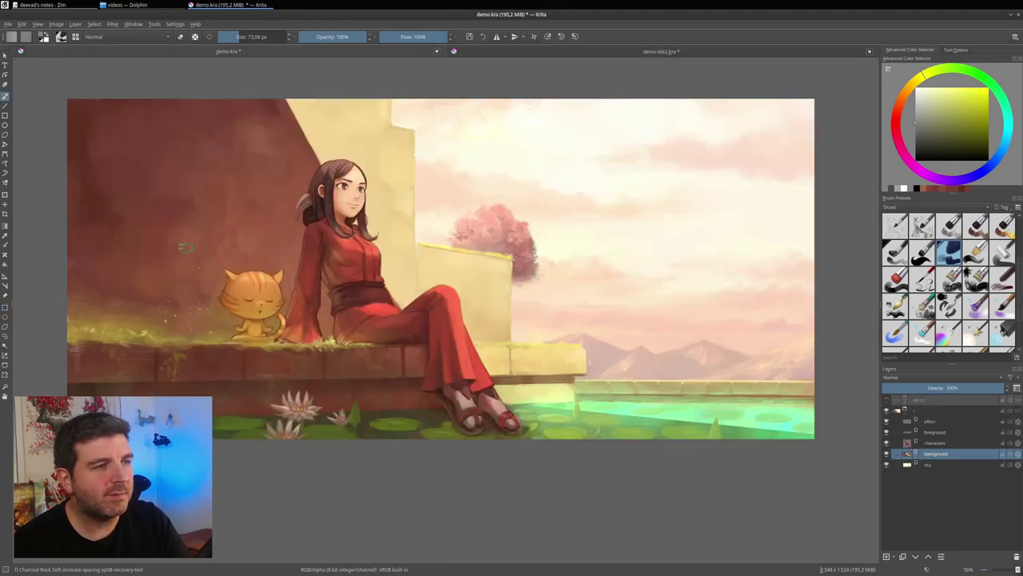
pyautogui.moveTo(323, 247); pyautogui.dragTo(370, 279)
pyautogui.scroll(1, 368, 279)
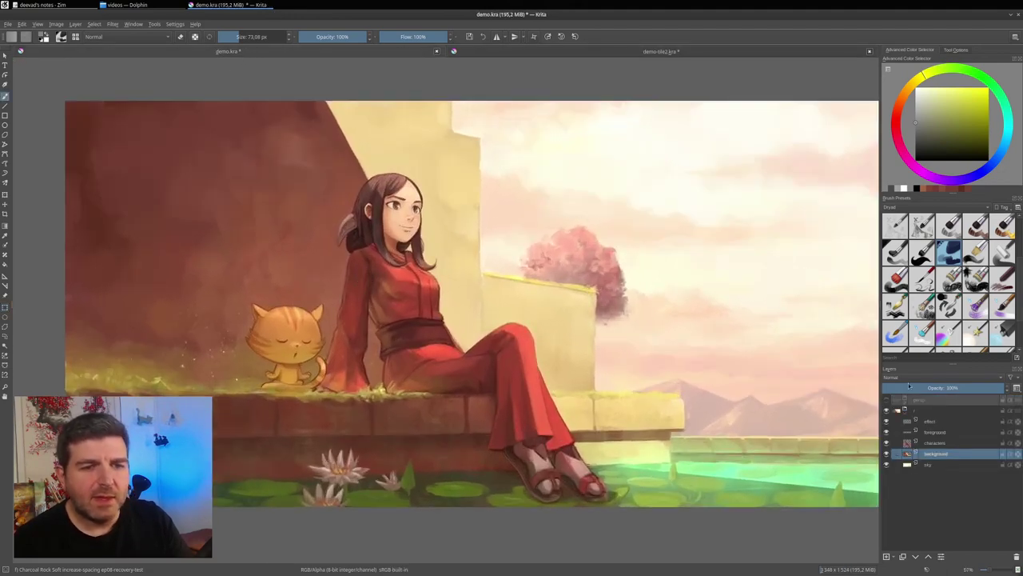
pyautogui.click(885, 400)
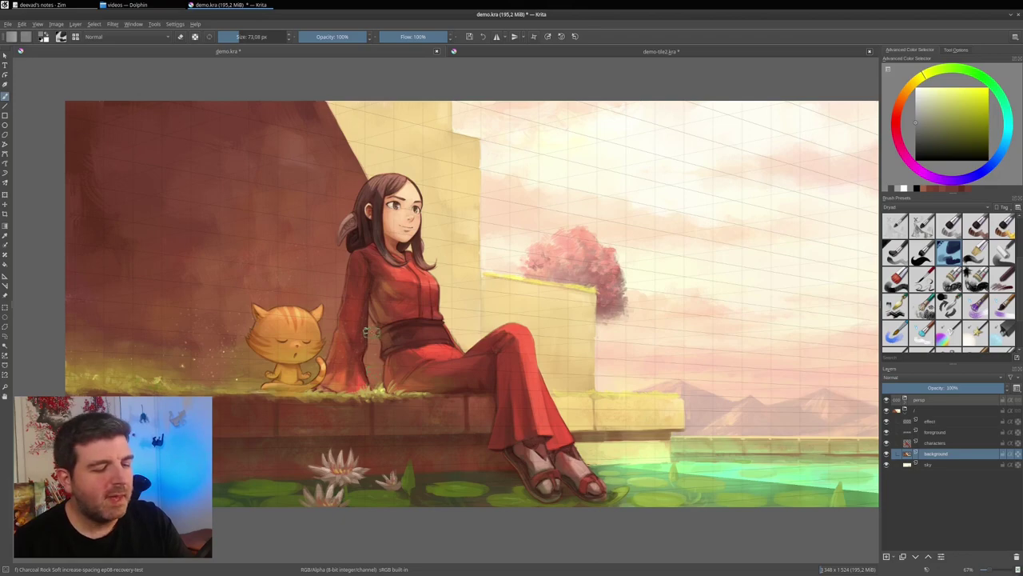
pyautogui.press('ctrl')
pyautogui.hotkey('ctrl', 'v')
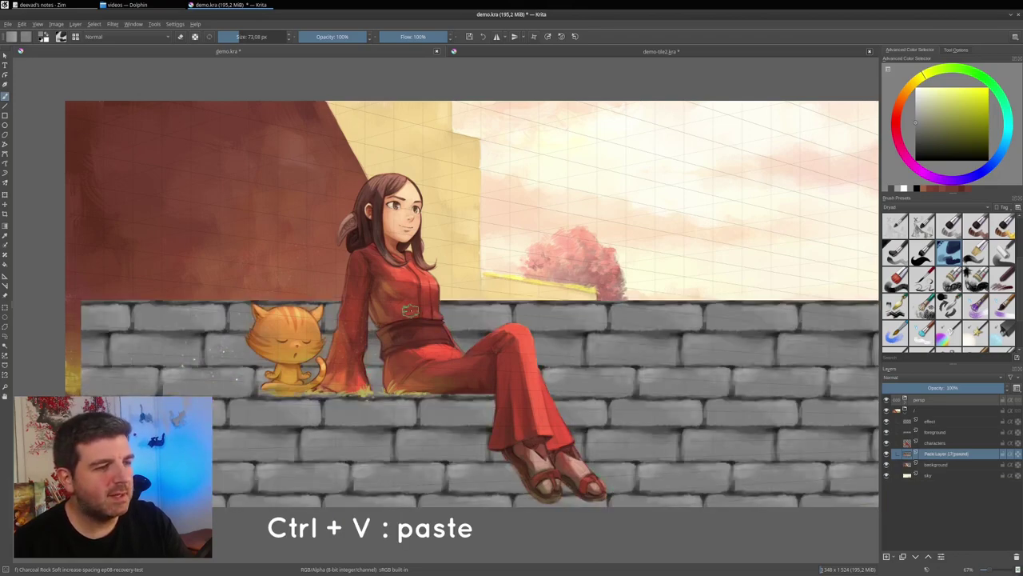
# Step: Scale the pasted bricks down, position them over the wall behind the characters, and set the layer opacity to 50%
pyautogui.hotkey('ctrl', 't')
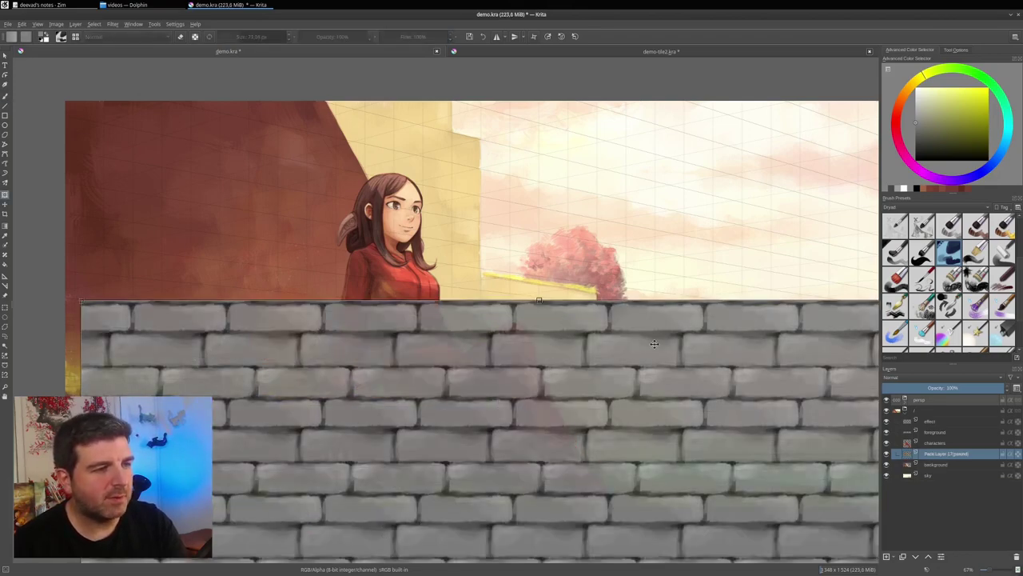
pyautogui.moveTo(365, 310); pyautogui.dragTo(322, 133)
pyautogui.moveTo(36, 124); pyautogui.dragTo(342, 302)
pyautogui.moveTo(493, 388); pyautogui.dragTo(216, 175)
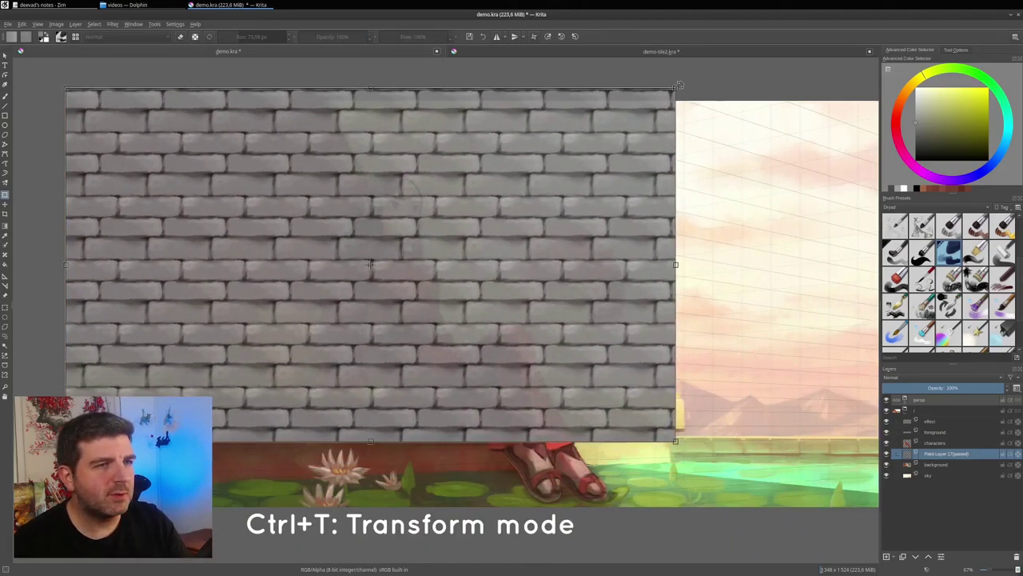
pyautogui.moveTo(676, 86); pyautogui.dragTo(609, 126)
pyautogui.moveTo(398, 227); pyautogui.dragTo(395, 178)
pyautogui.moveTo(604, 76); pyautogui.dragTo(622, 67)
pyautogui.moveTo(549, 162)
pyautogui.mouseDown()
pyautogui.moveTo(559, 160)
pyautogui.moveTo(541, 141)
pyautogui.moveTo(476, 185)
pyautogui.moveTo(545, 159)
pyautogui.moveTo(556, 183)
pyautogui.moveTo(545, 168)
pyautogui.mouseUp()
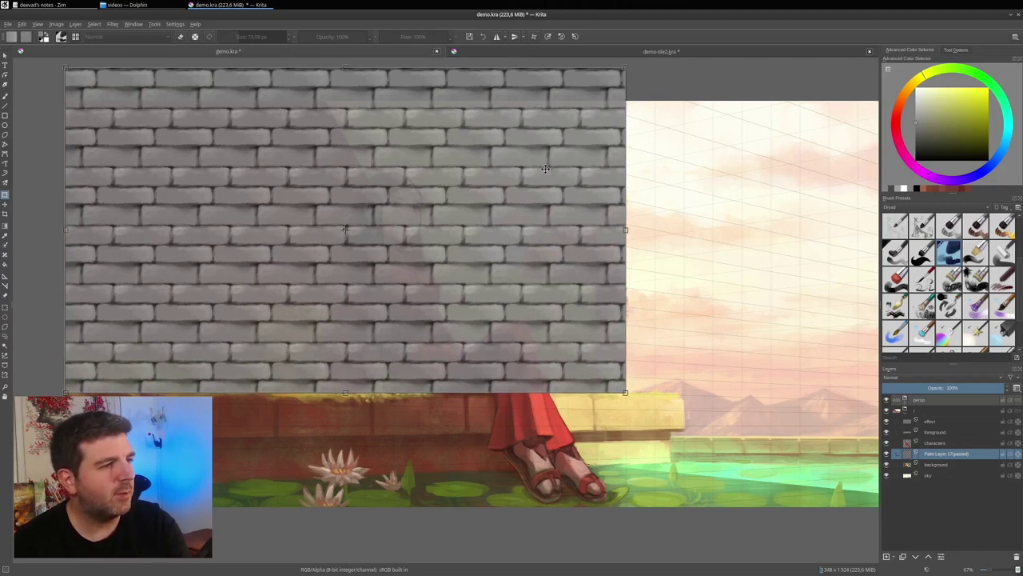
pyautogui.press('Return')
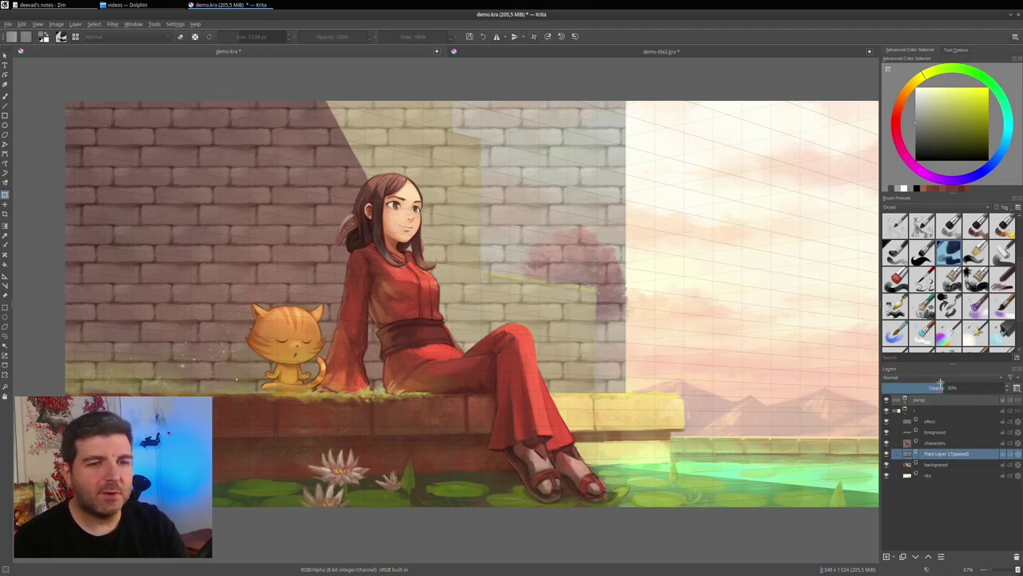
# Step: Perspective-transform the brick layer so its rows follow the guide grid, narrowing its right side and stretching its upper-left corner above the canvas
pyautogui.scroll(1, 470, 235)
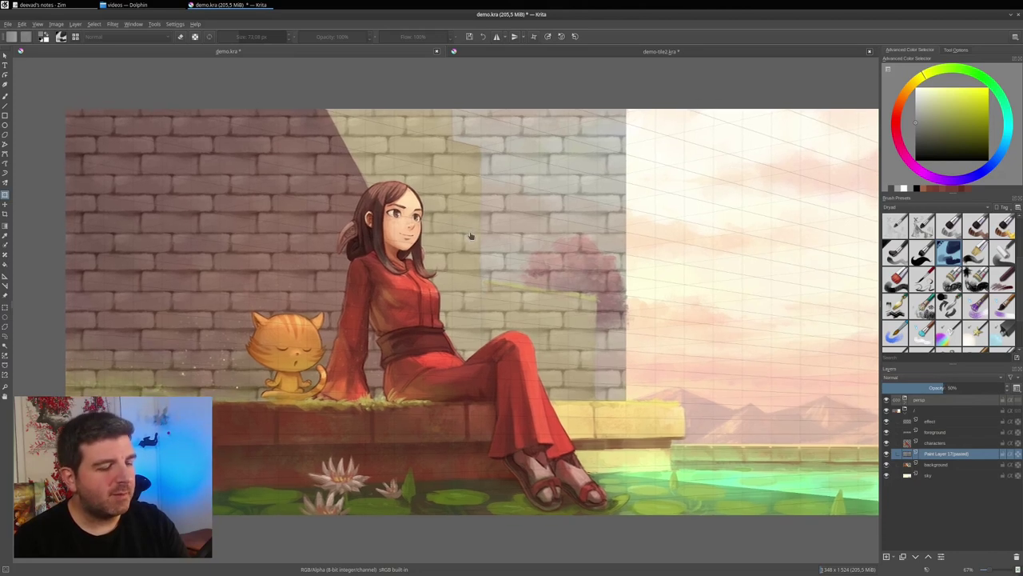
pyautogui.hotkey('ctrl', 't')
pyautogui.rightClick(504, 199)
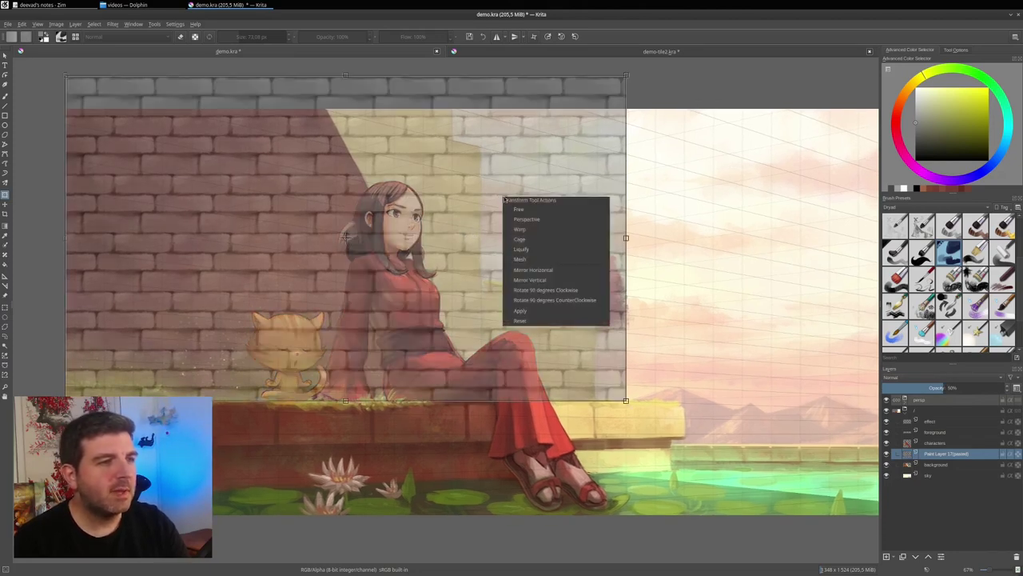
pyautogui.click(541, 220)
pyautogui.moveTo(627, 79); pyautogui.dragTo(626, 122)
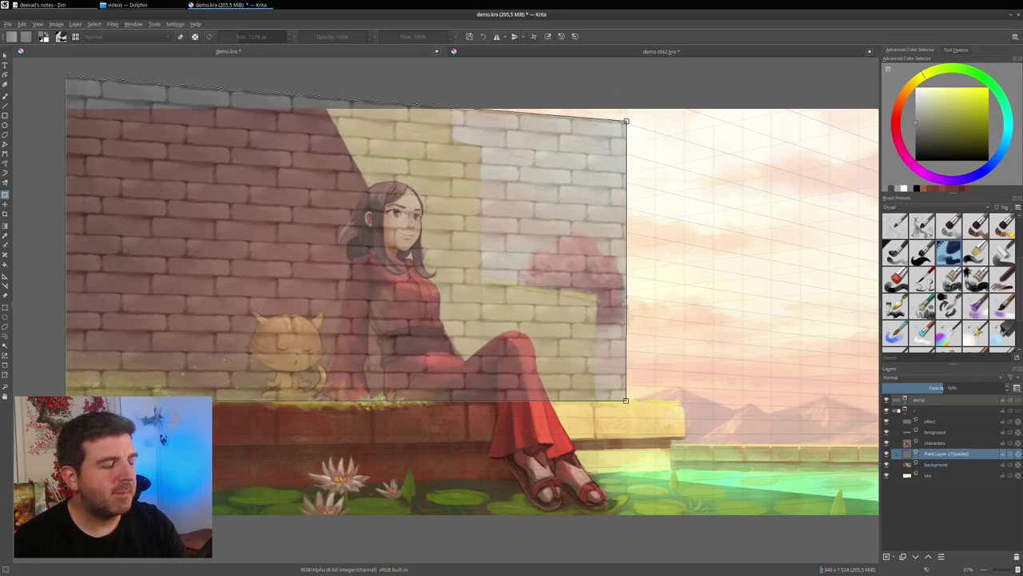
pyautogui.moveTo(66, 401)
pyautogui.mouseDown()
pyautogui.moveTo(65, 370)
pyautogui.moveTo(66, 387)
pyautogui.mouseUp()
pyautogui.hotkey('ctrl', 'shift', 'z')
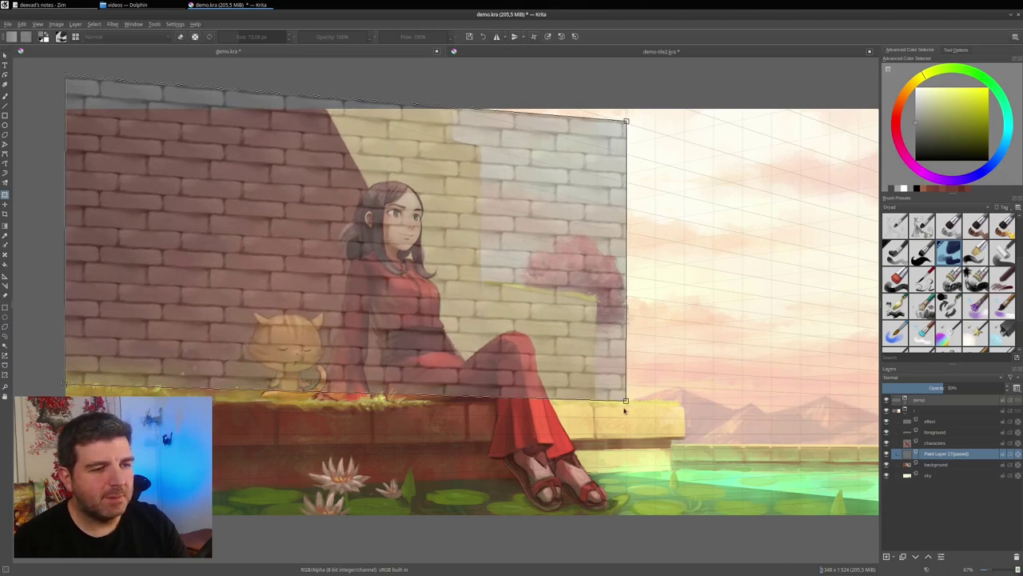
pyautogui.moveTo(626, 402)
pyautogui.mouseDown()
pyautogui.moveTo(627, 386)
pyautogui.moveTo(627, 401)
pyautogui.mouseUp()
pyautogui.moveTo(277, 181); pyautogui.dragTo(378, 263)
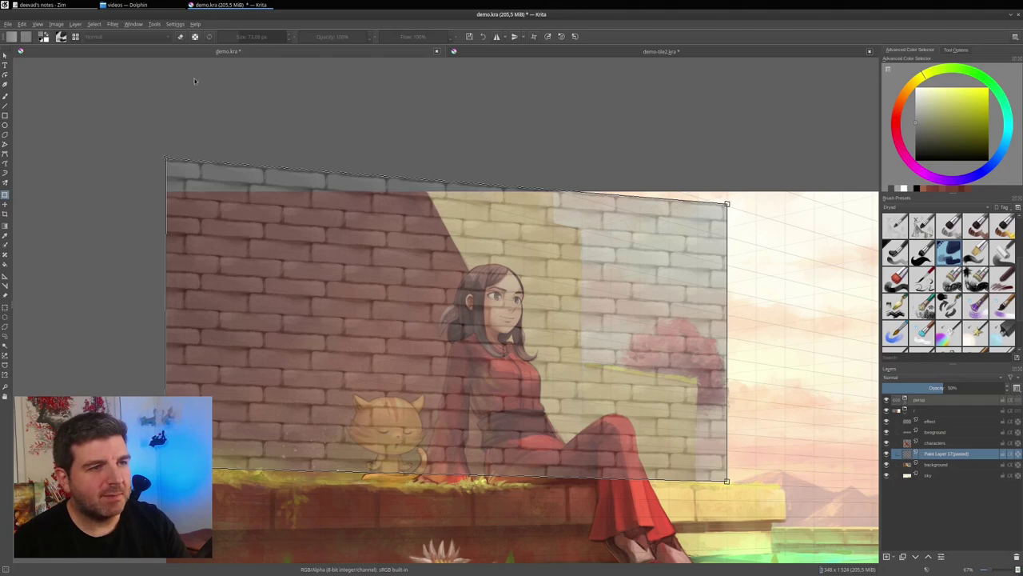
pyautogui.moveTo(164, 162); pyautogui.dragTo(164, 51)
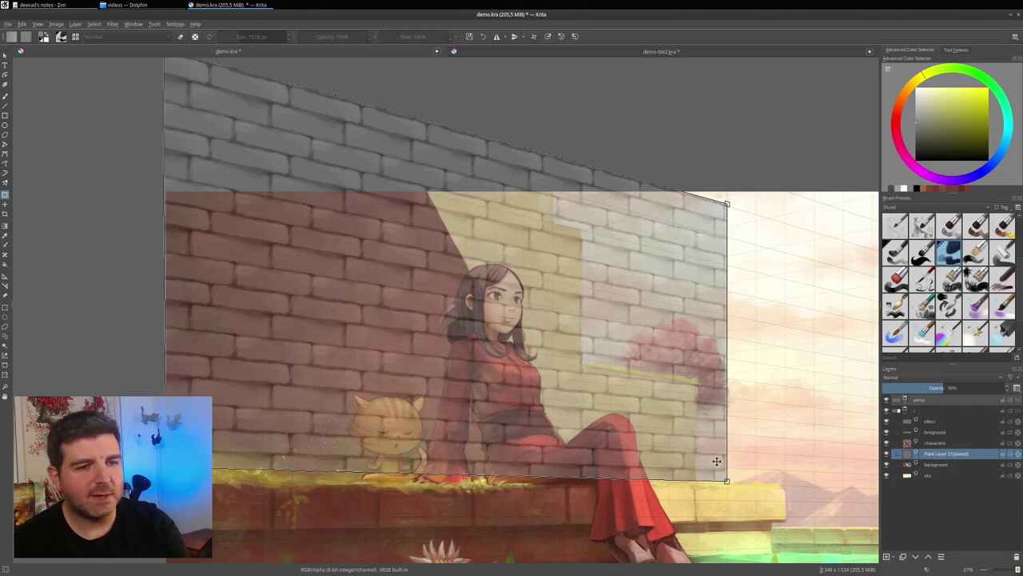
pyautogui.press('Return')
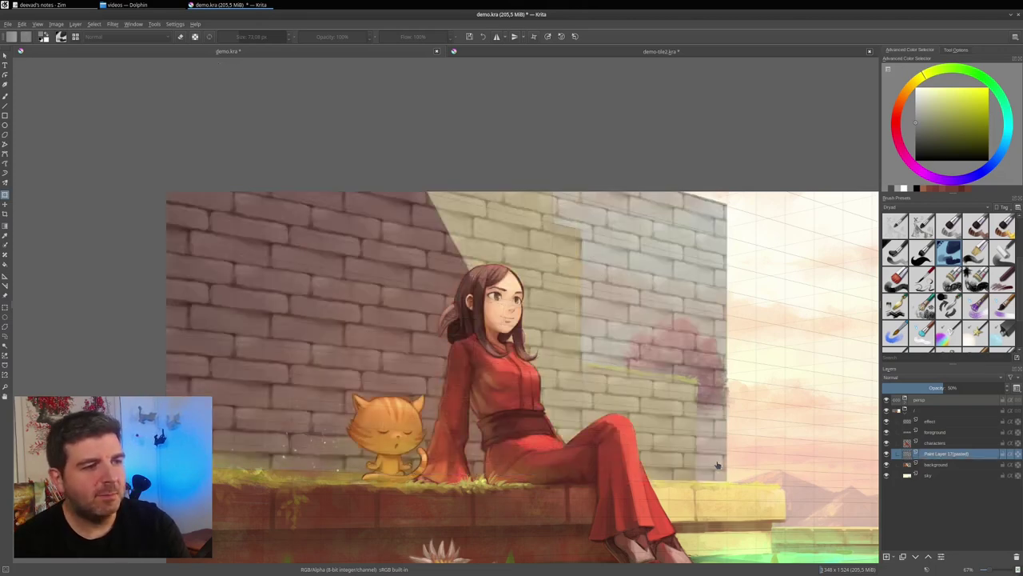
# Step: Set the pasted brick layer's blending mode to Soft Light (Photoshop)
pyautogui.moveTo(720, 469); pyautogui.dragTo(692, 454)
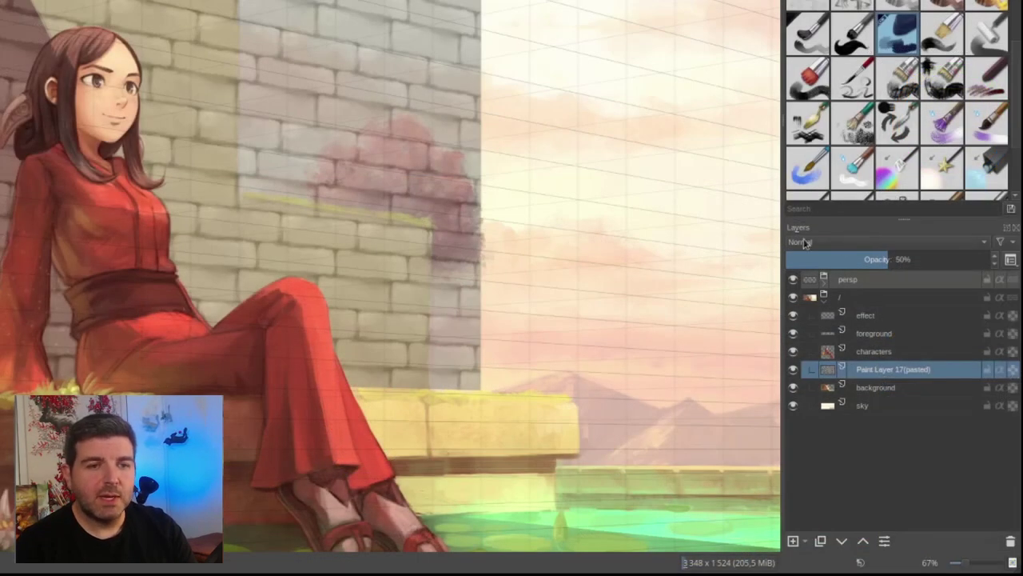
pyautogui.click(806, 244)
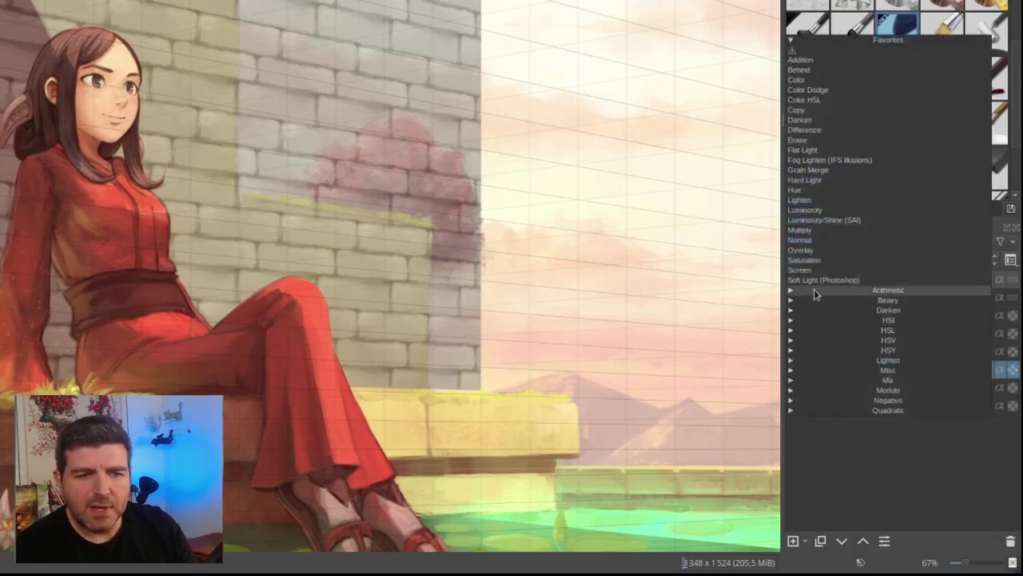
pyautogui.click(792, 332)
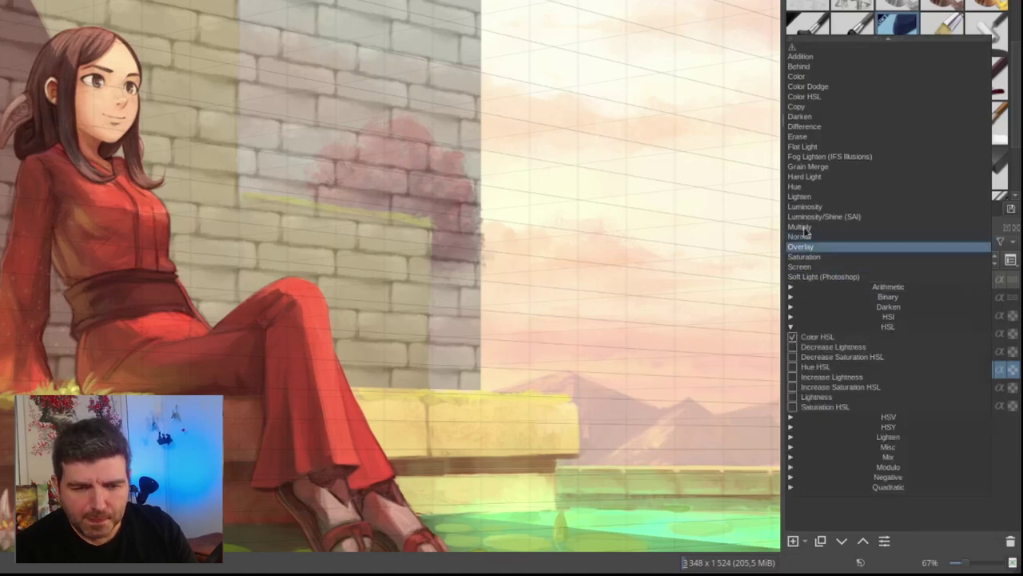
pyautogui.click(790, 328)
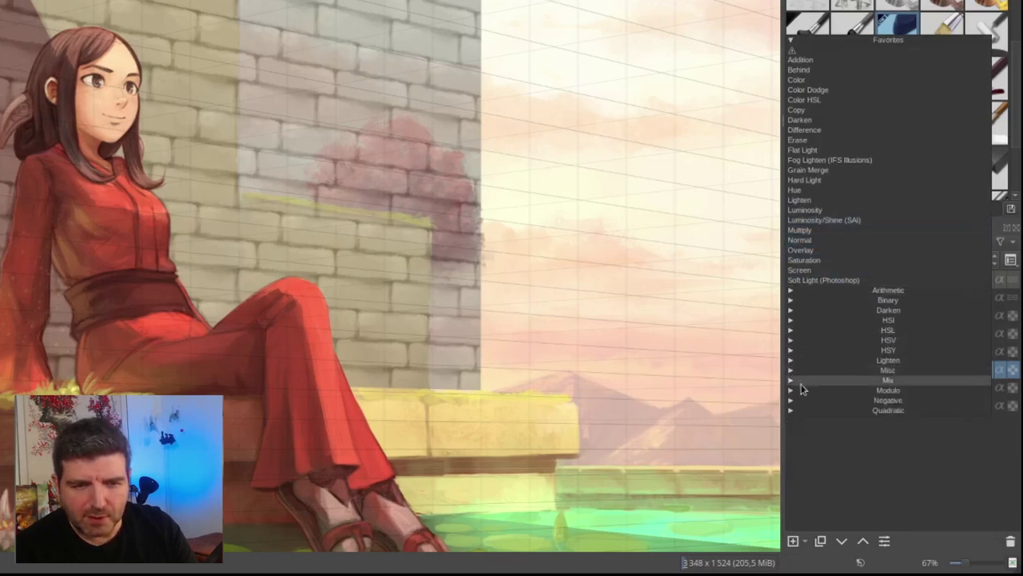
pyautogui.click(791, 363)
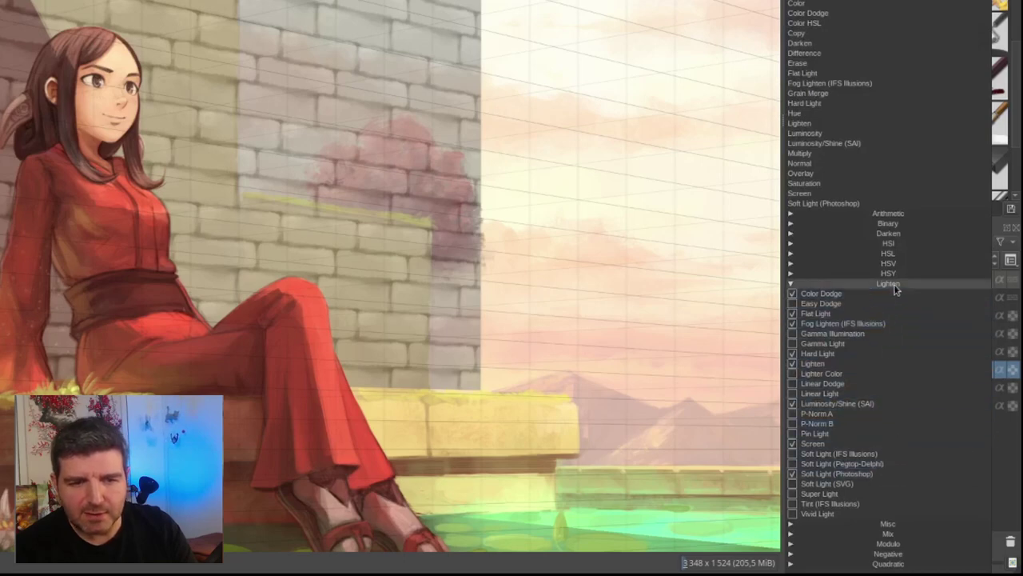
pyautogui.click(792, 474)
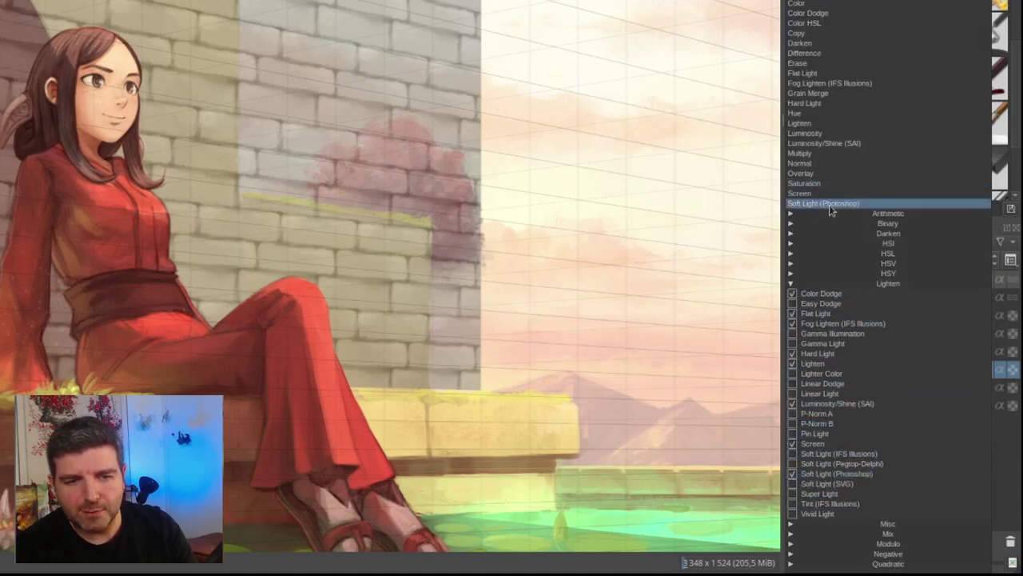
pyautogui.click(790, 283)
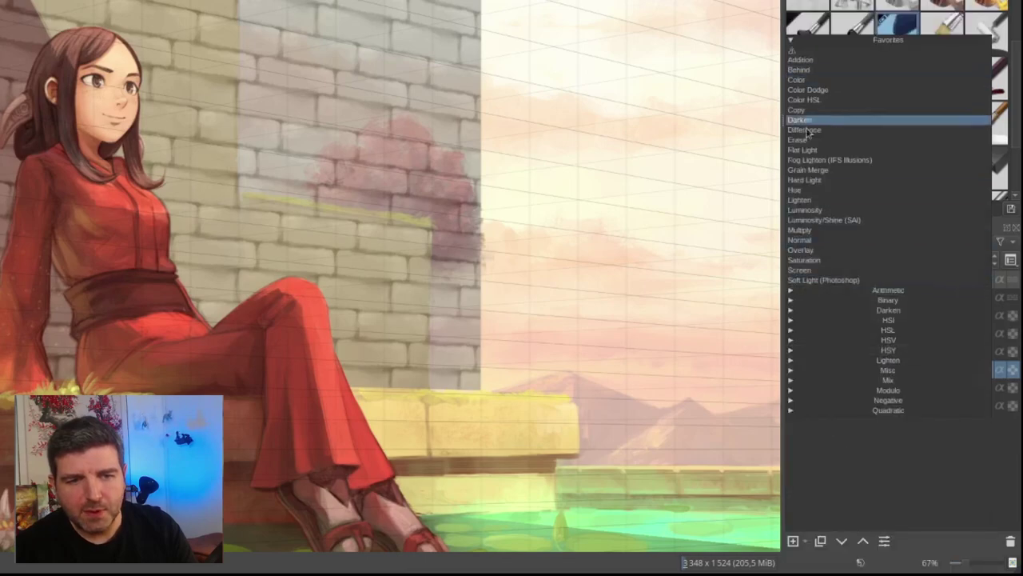
pyautogui.click(831, 282)
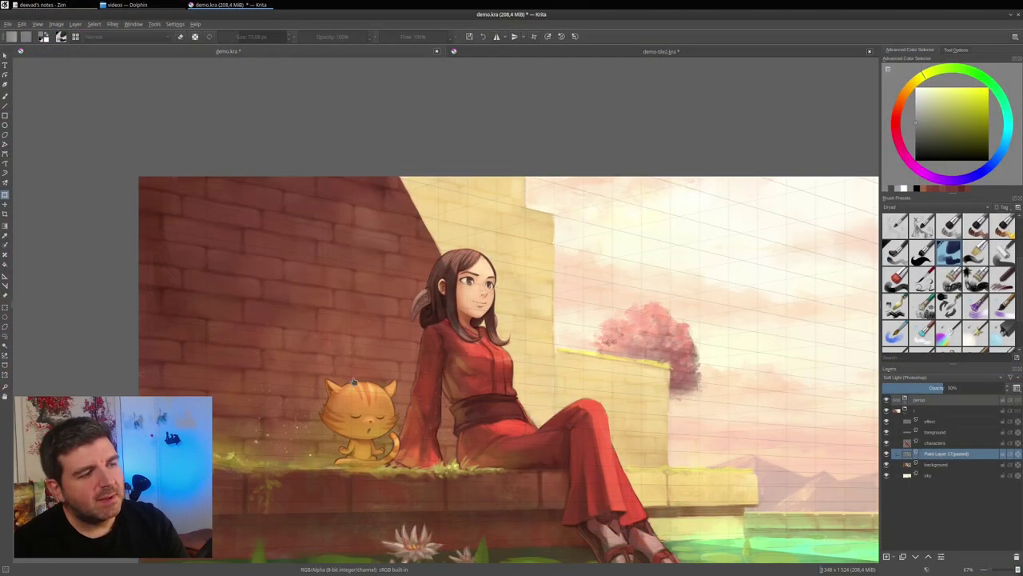
# Step: Outline a selection on the brick layer around the sky and tree area outside the wall, following the wall's stepped edge
pyautogui.scroll(1, 392, 306)
pyautogui.moveTo(327, 317); pyautogui.dragTo(415, 323)
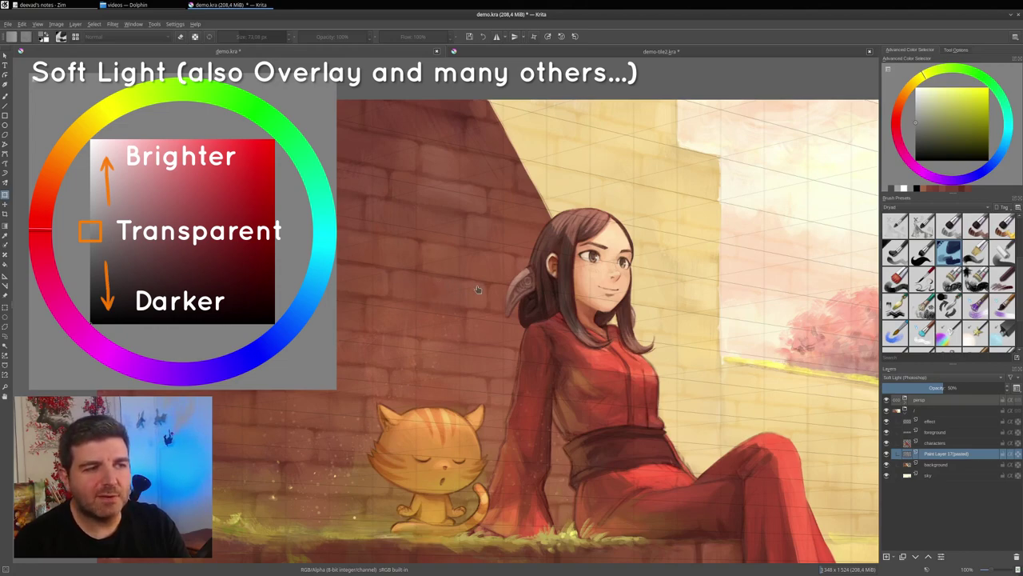
pyautogui.scroll(-2, 479, 297)
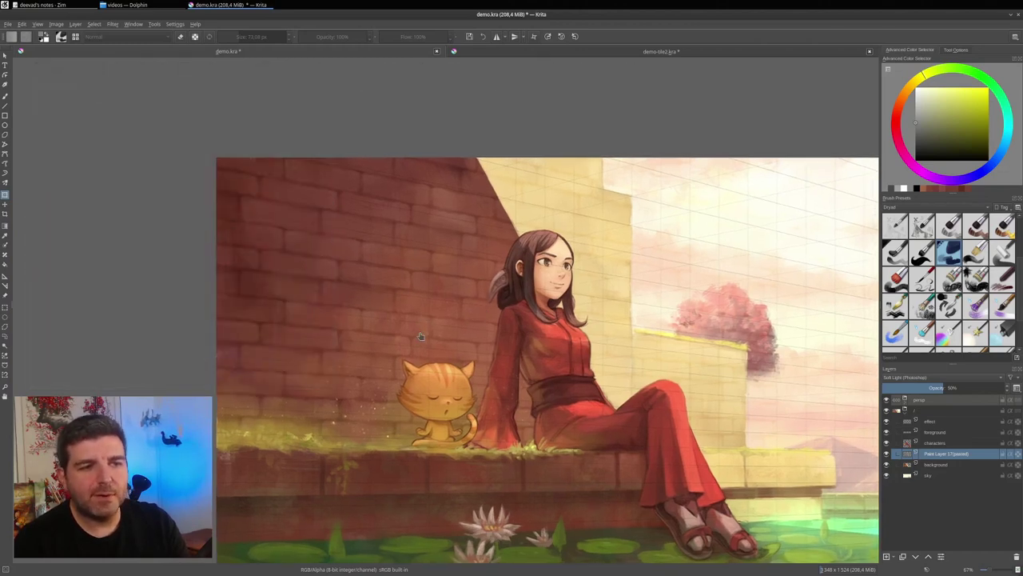
pyautogui.moveTo(577, 343)
pyautogui.mouseDown()
pyautogui.moveTo(499, 304)
pyautogui.moveTo(513, 311)
pyautogui.mouseUp()
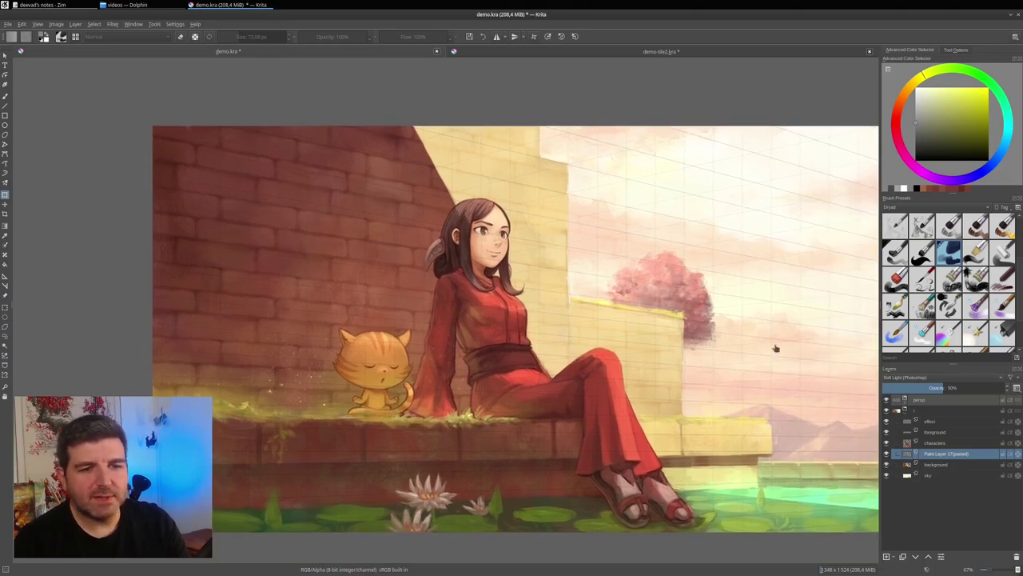
pyautogui.click(5, 326)
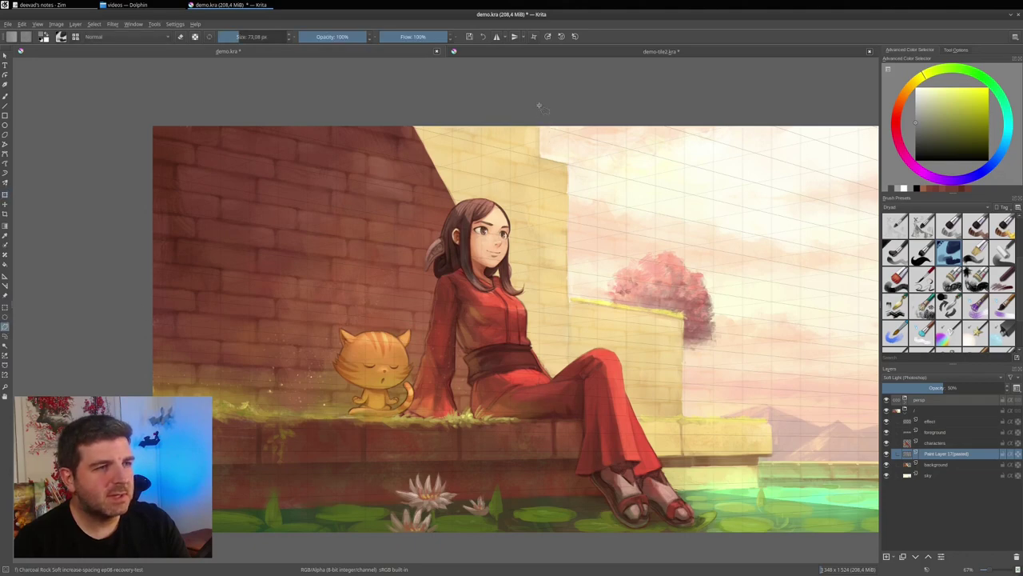
pyautogui.moveTo(542, 151)
pyautogui.mouseDown()
pyautogui.moveTo(570, 166)
pyautogui.moveTo(569, 297)
pyautogui.moveTo(684, 314)
pyautogui.moveTo(684, 417)
pyautogui.moveTo(819, 420)
pyautogui.moveTo(823, 464)
pyautogui.moveTo(838, 164)
pyautogui.moveTo(814, 101)
pyautogui.moveTo(712, 83)
pyautogui.moveTo(546, 87)
pyautogui.moveTo(507, 102)
pyautogui.moveTo(539, 105)
pyautogui.mouseUp()
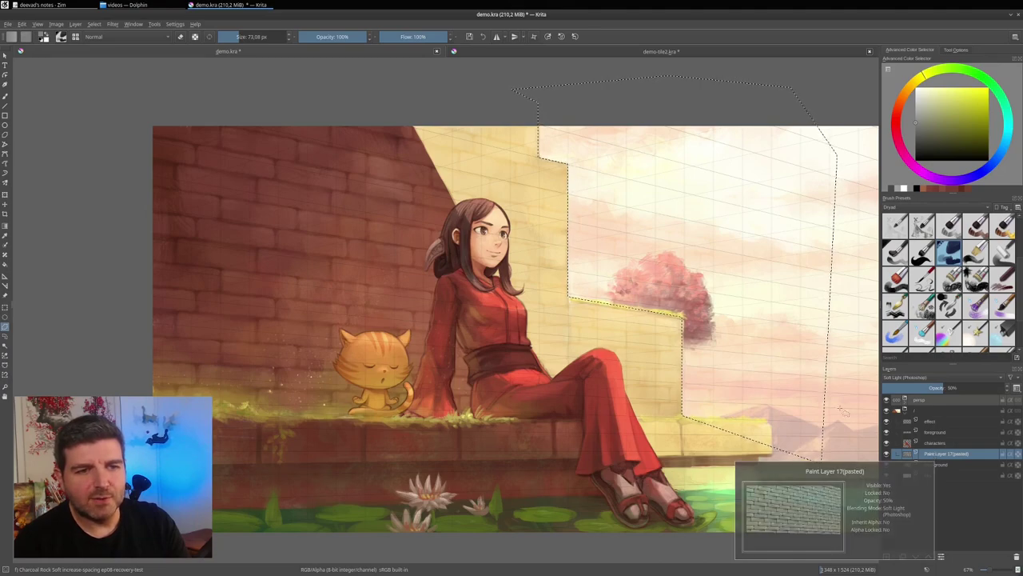
pyautogui.scroll(4, 704, 299)
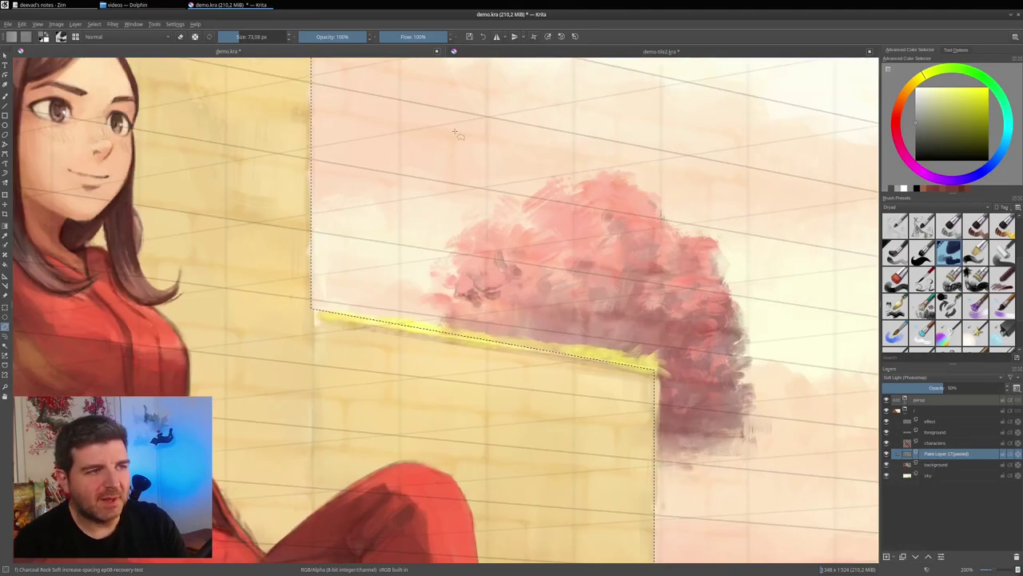
pyautogui.scroll(-4, 696, 200)
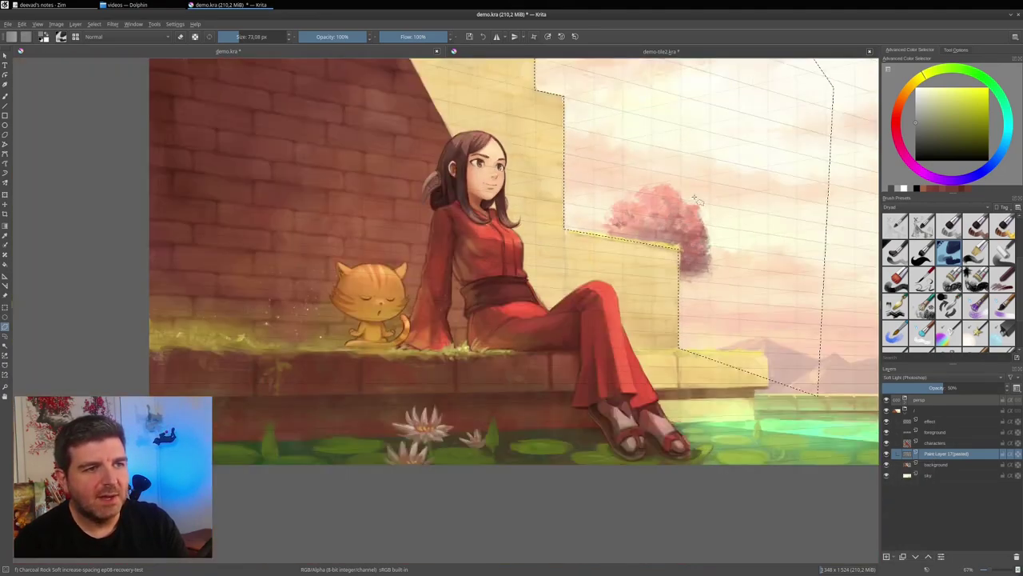
pyautogui.scroll(-2, 696, 200)
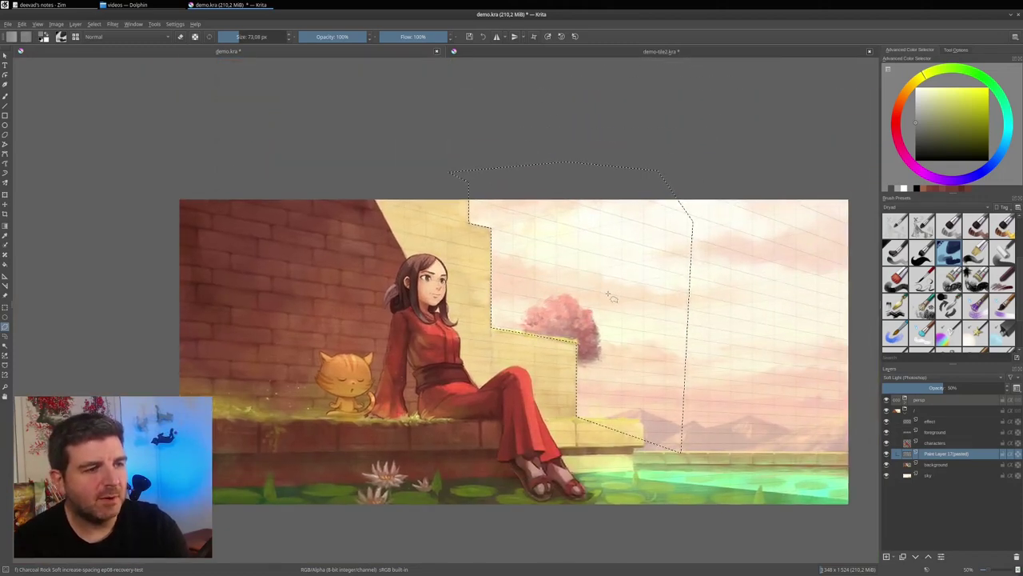
# Step: Deselect the sky and tree area outside the wall on the brick layer
pyautogui.hotkey('ctrl', 'shift', 'a')
pyautogui.scroll(1, 371, 298)
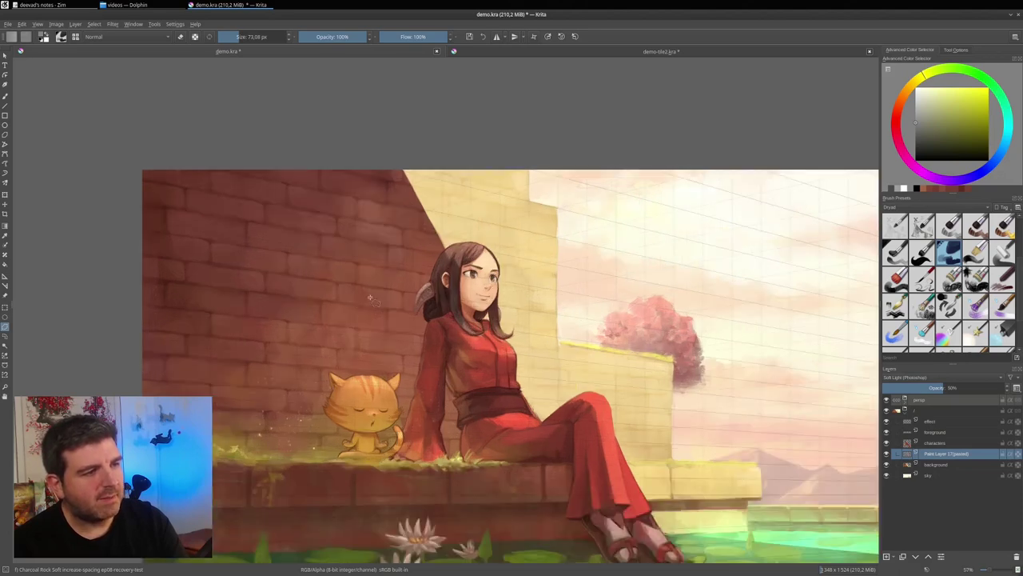
pyautogui.scroll(-1, 379, 293)
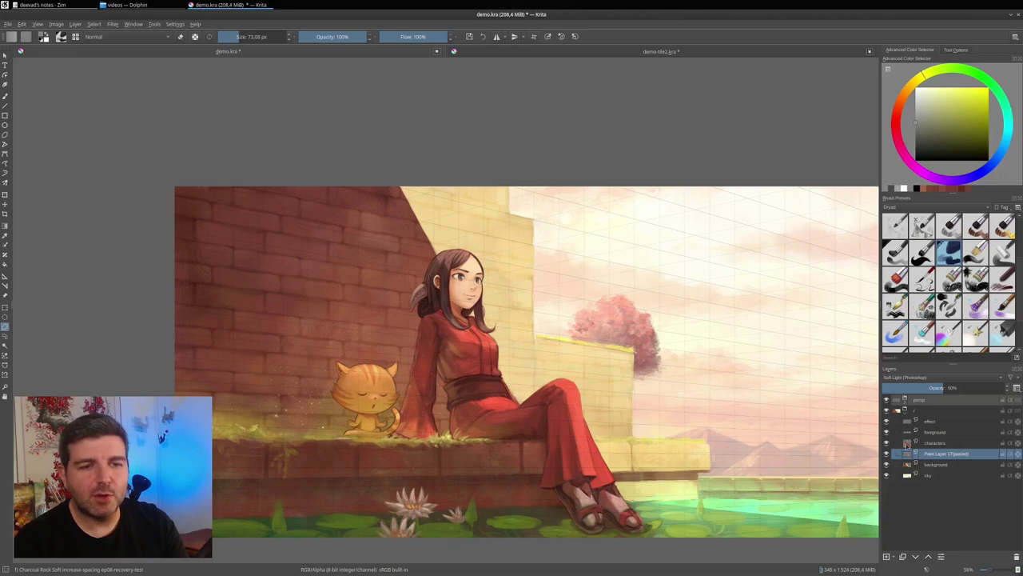
# Step: Add a new paint layer above the pasted brick layer and choose the Soft-painting-small brush
pyautogui.click(886, 556)
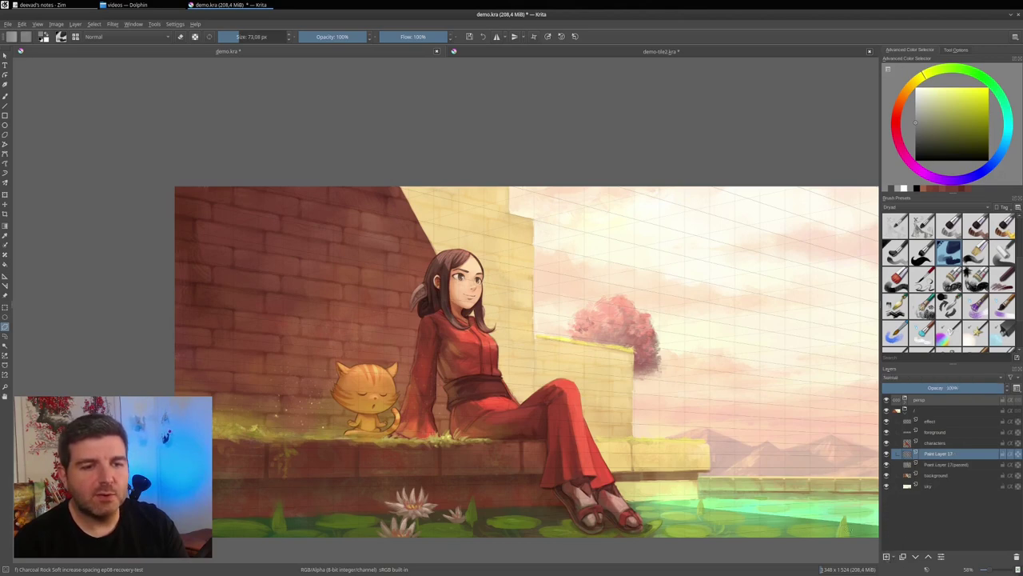
pyautogui.scroll(1, 305, 295)
pyautogui.moveTo(306, 295); pyautogui.dragTo(345, 308)
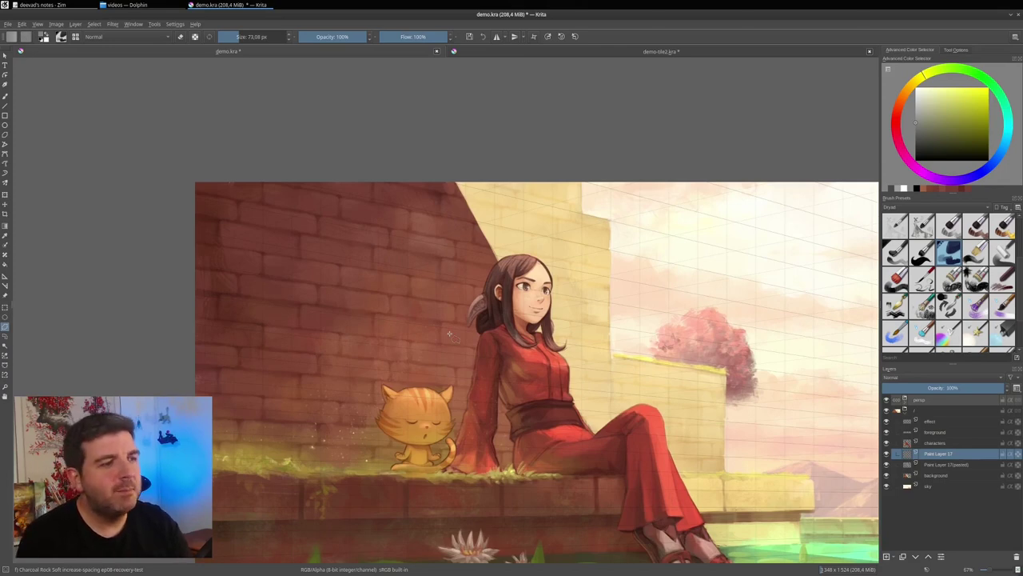
pyautogui.click(926, 282)
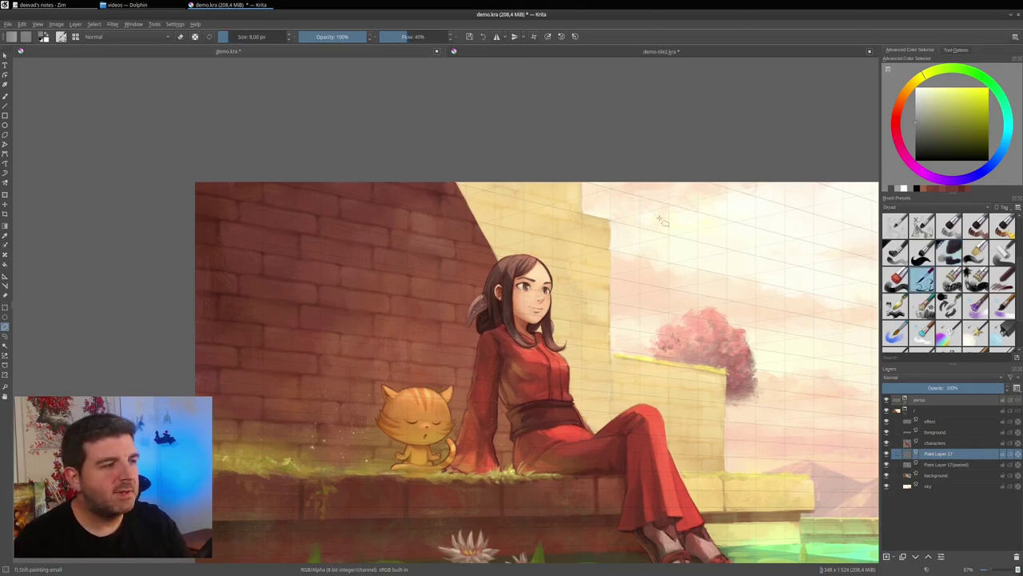
pyautogui.scroll(1, 332, 255)
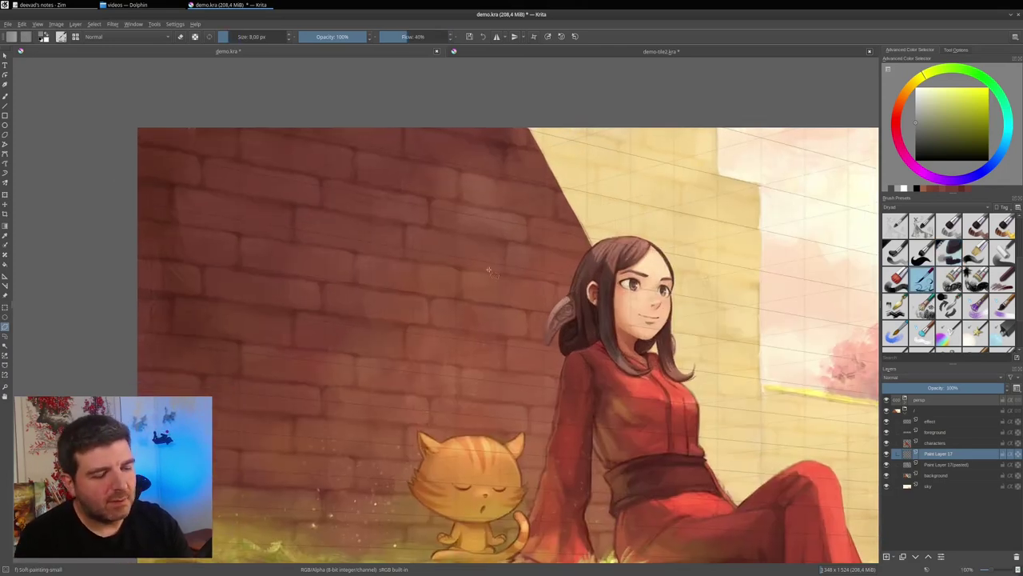
# Step: Paint soft strokes over brick joints on the shaded wall with sampled wall reds, varying the brush size between about 9 and 25 px
pyautogui.keyDown('ctrl'); pyautogui.click(366, 289); pyautogui.keyUp('ctrl')
pyautogui.moveTo(370, 272); pyautogui.dragTo(357, 269)
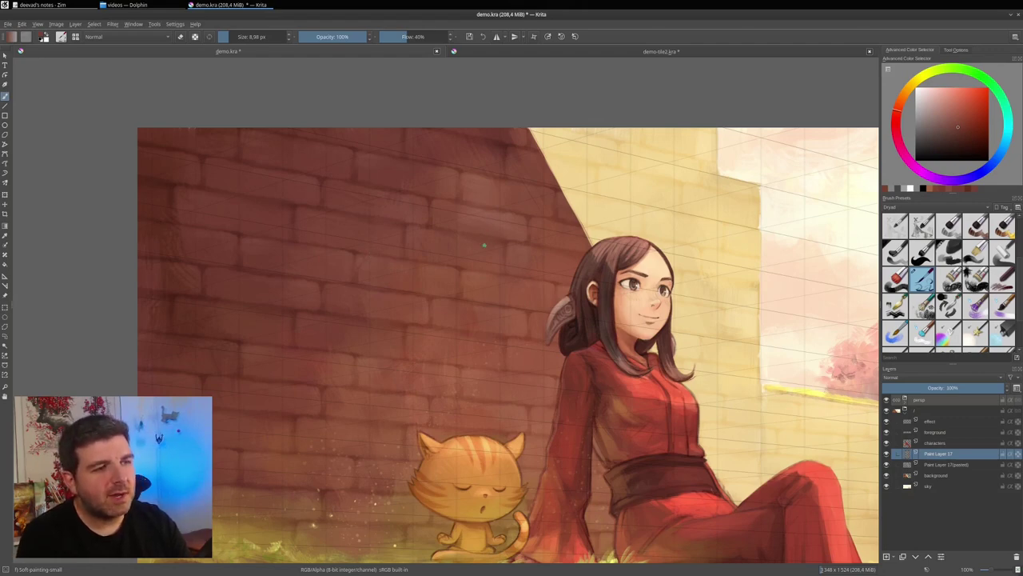
pyautogui.keyDown('shift'); pyautogui.moveTo(484, 245); pyautogui.dragTo(512, 236); pyautogui.keyUp('shift')
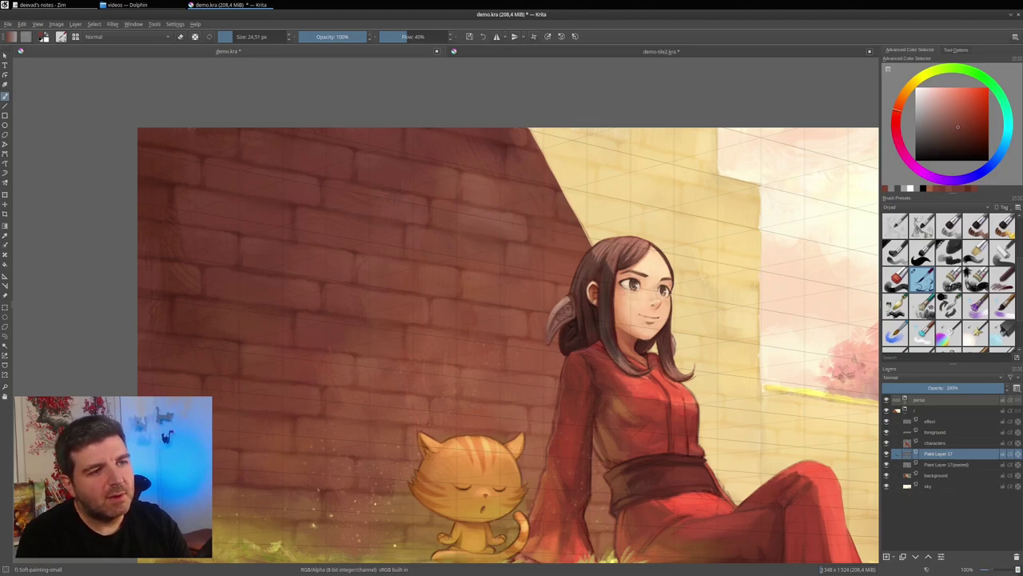
pyautogui.keyDown('ctrl'); pyautogui.click(558, 232); pyautogui.keyUp('ctrl')
pyautogui.moveTo(551, 234); pyautogui.dragTo(539, 238)
pyautogui.keyDown('shift'); pyautogui.moveTo(370, 238); pyautogui.dragTo(362, 236); pyautogui.keyUp('shift')
pyautogui.keyDown('ctrl'); pyautogui.click(484, 214); pyautogui.keyUp('ctrl')
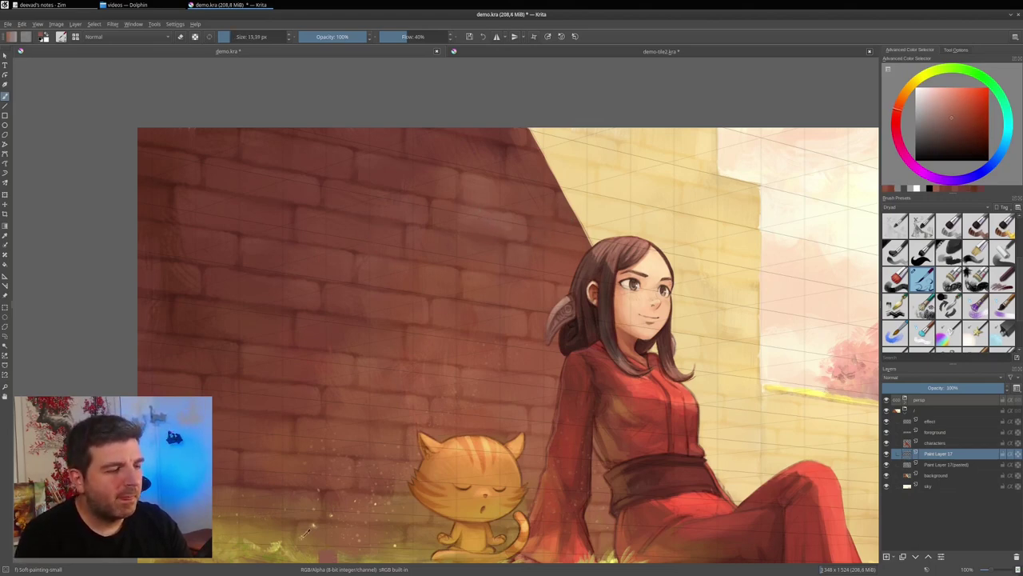
# Step: Paint a small moss-green streak along a brick joint on the shaded wall with sampled grass colours, blending its edges with the brick red
pyautogui.keyDown('ctrl'); pyautogui.click(352, 280); pyautogui.keyUp('ctrl')
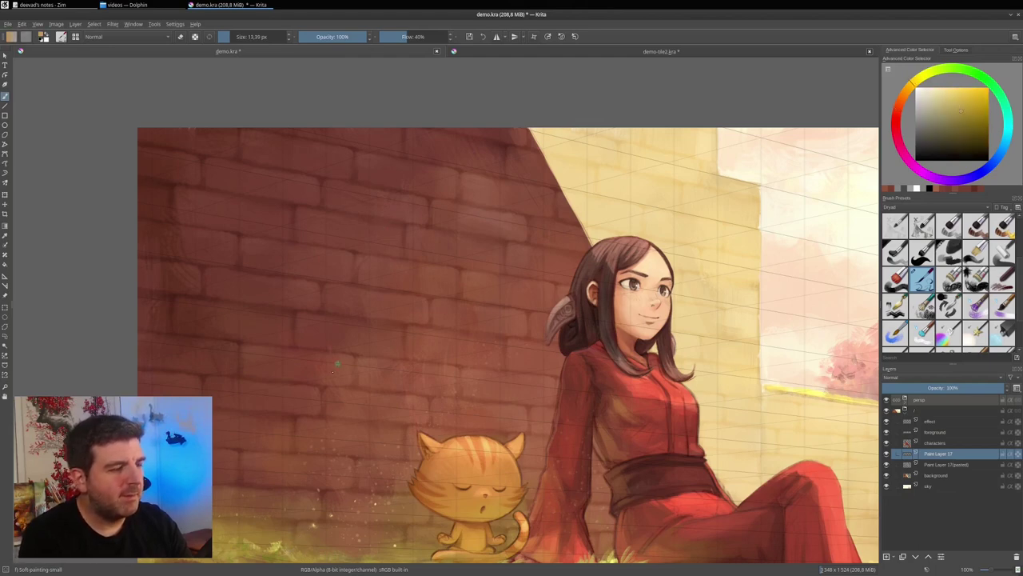
pyautogui.keyDown('ctrl'); pyautogui.click(279, 549); pyautogui.keyUp('ctrl')
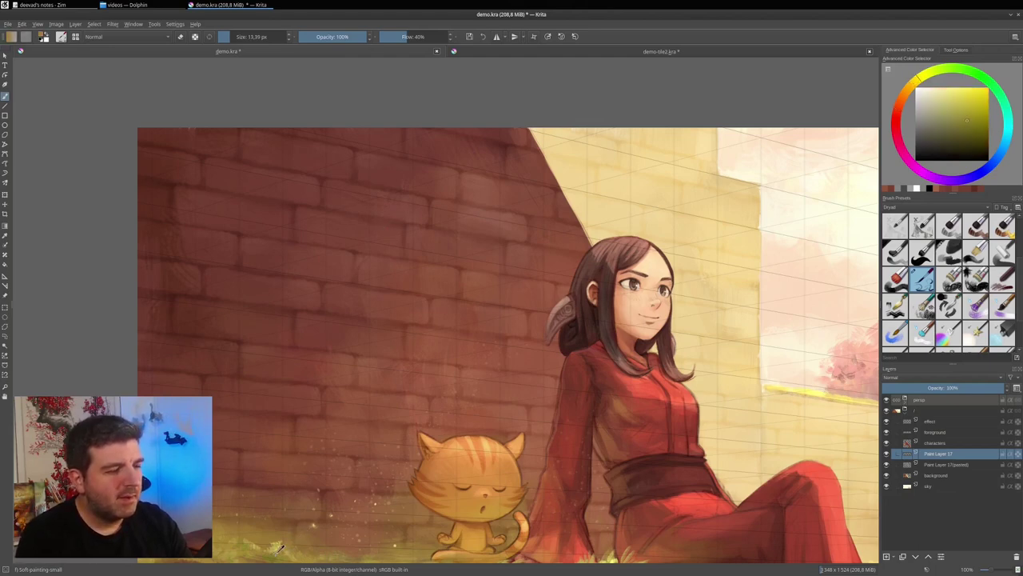
pyautogui.click(413, 226)
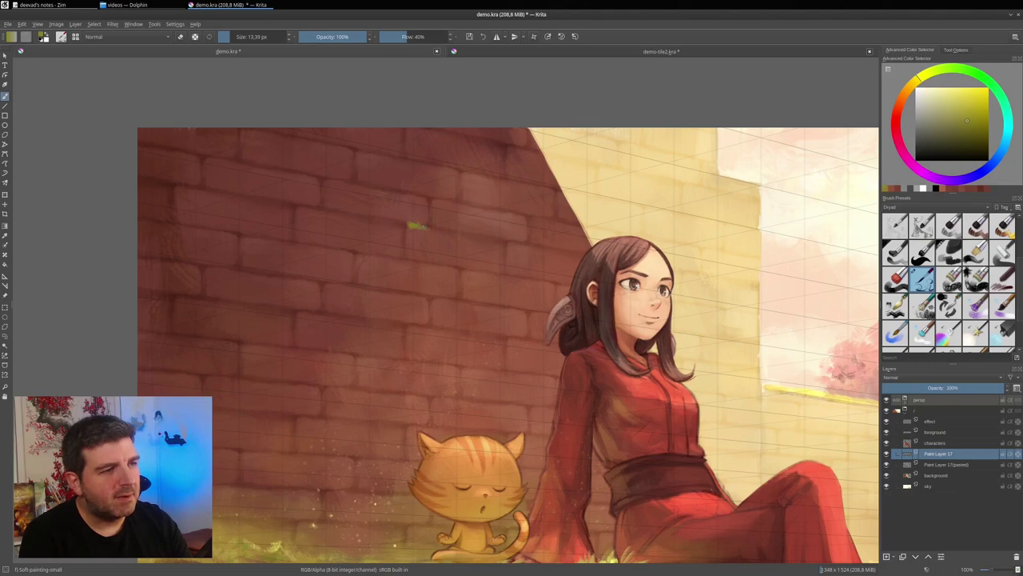
pyautogui.keyDown('ctrl'); pyautogui.click(422, 228); pyautogui.keyUp('ctrl')
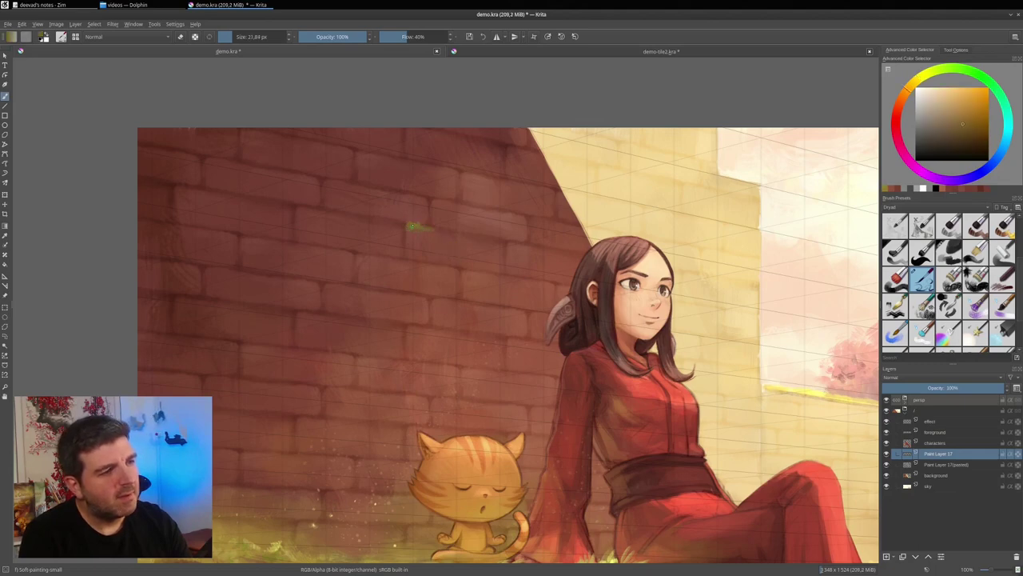
pyautogui.moveTo(414, 226); pyautogui.dragTo(427, 229)
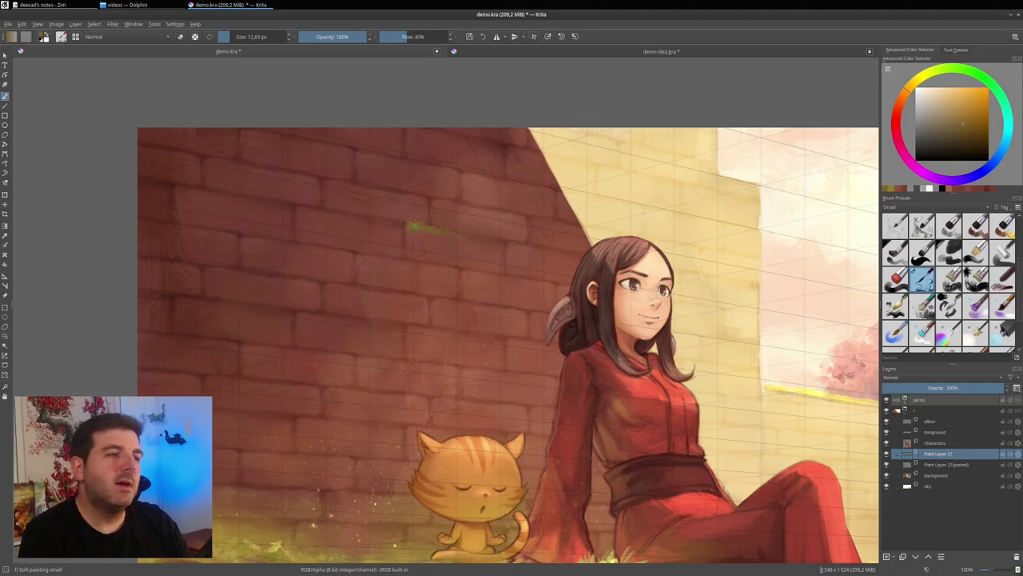
pyautogui.keyDown('ctrl'); pyautogui.click(417, 233); pyautogui.keyUp('ctrl')
pyautogui.moveTo(422, 232); pyautogui.dragTo(418, 231)
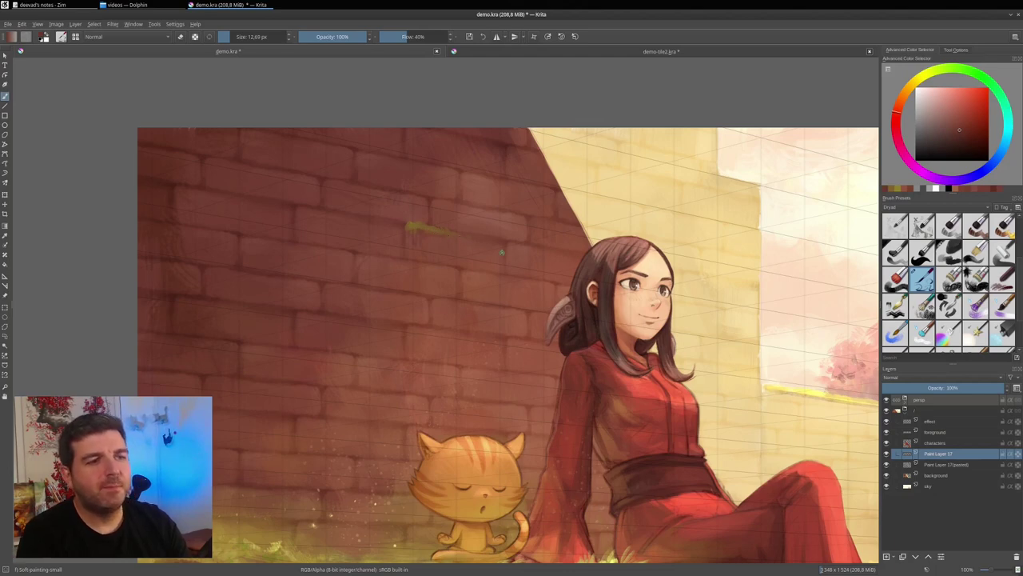
# Step: Paint sampled and darker reds over bricks on the shaded wall, and touch up the sunlit wall near its outer edge with sampled cream
pyautogui.scroll(-2, 502, 252)
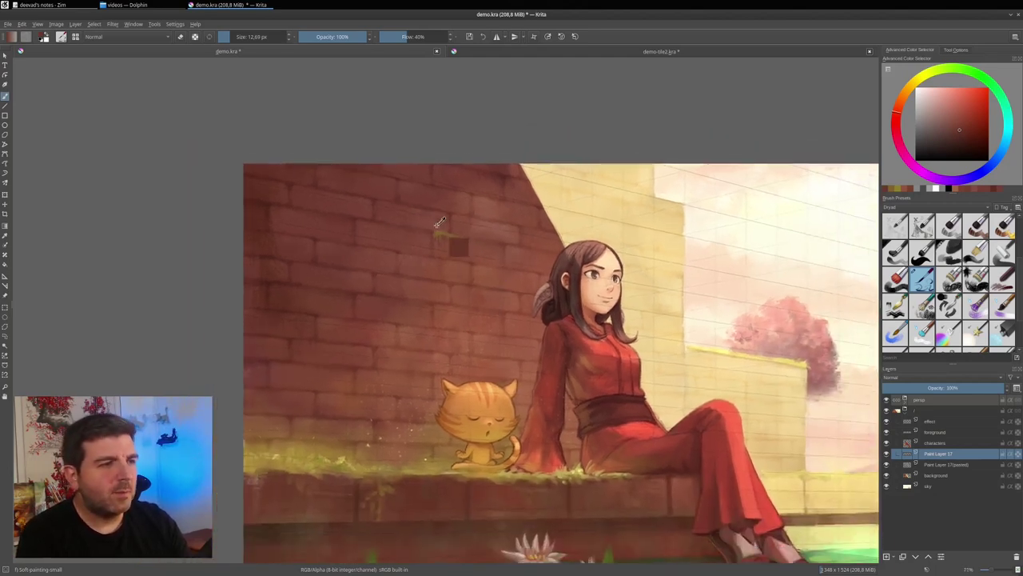
pyautogui.keyDown('ctrl'); pyautogui.click(436, 228); pyautogui.keyUp('ctrl')
pyautogui.moveTo(437, 229); pyautogui.dragTo(447, 238)
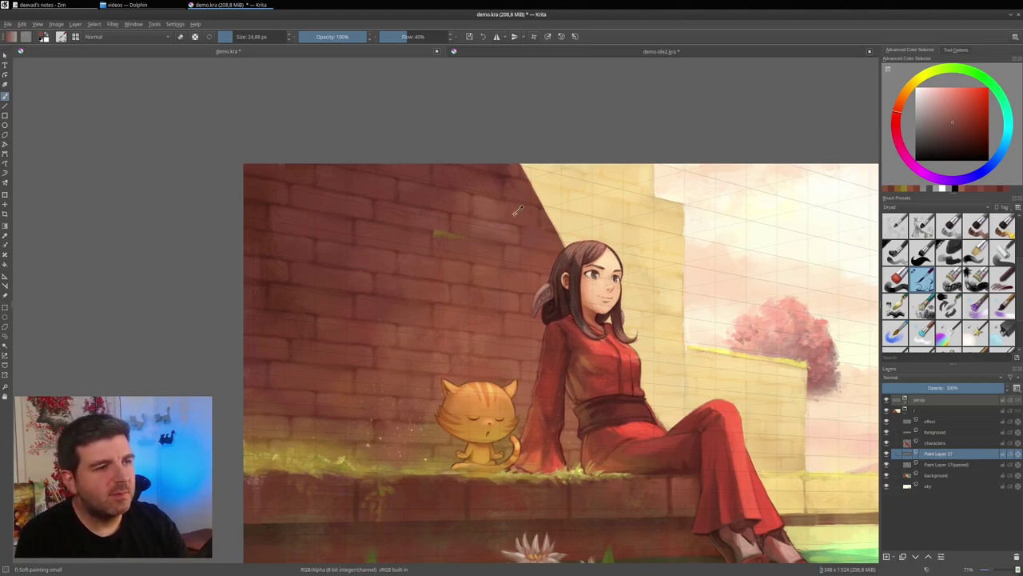
pyautogui.keyDown('ctrl'); pyautogui.click(454, 212); pyautogui.keyUp('ctrl')
pyautogui.click(958, 141)
pyautogui.moveTo(319, 237); pyautogui.dragTo(324, 240)
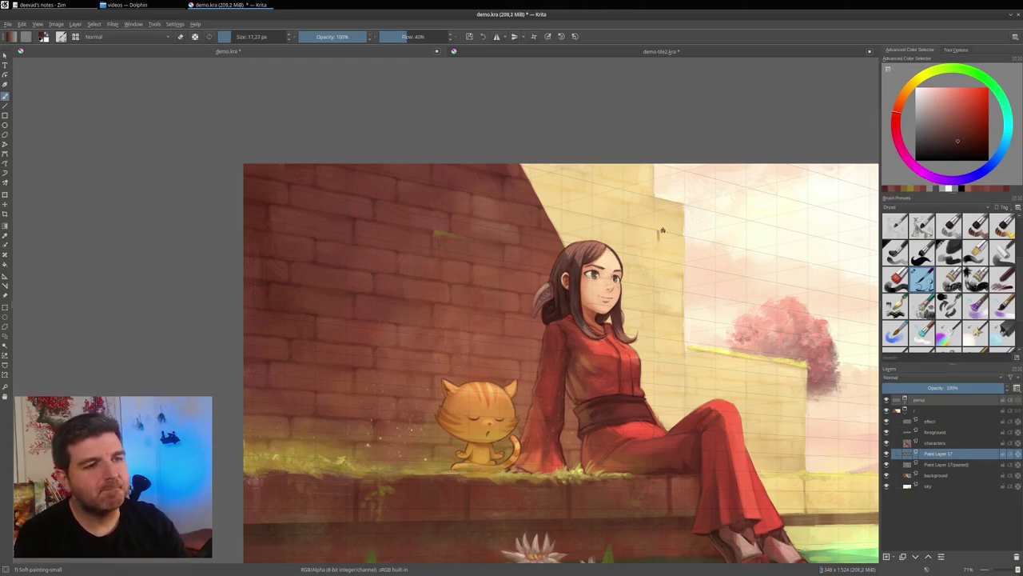
pyautogui.keyDown('ctrl'); pyautogui.click(662, 228); pyautogui.keyUp('ctrl')
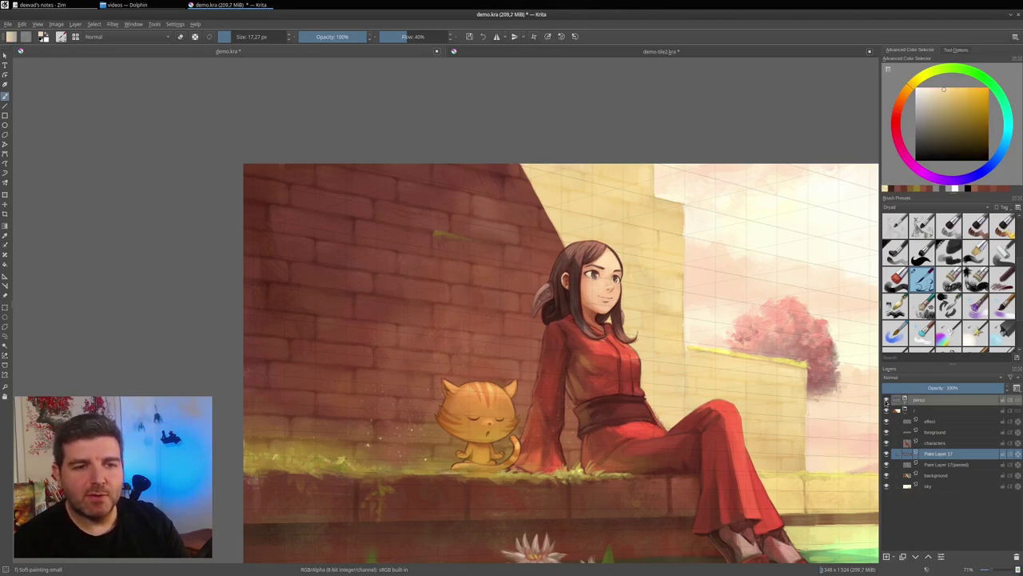
# Step: Hide the perspective guide layer and switch to the Dry Painter speedblock-ratio-thin brush
pyautogui.click(885, 400)
pyautogui.moveTo(724, 367)
pyautogui.mouseDown()
pyautogui.moveTo(609, 289)
pyautogui.moveTo(528, 275)
pyautogui.mouseUp()
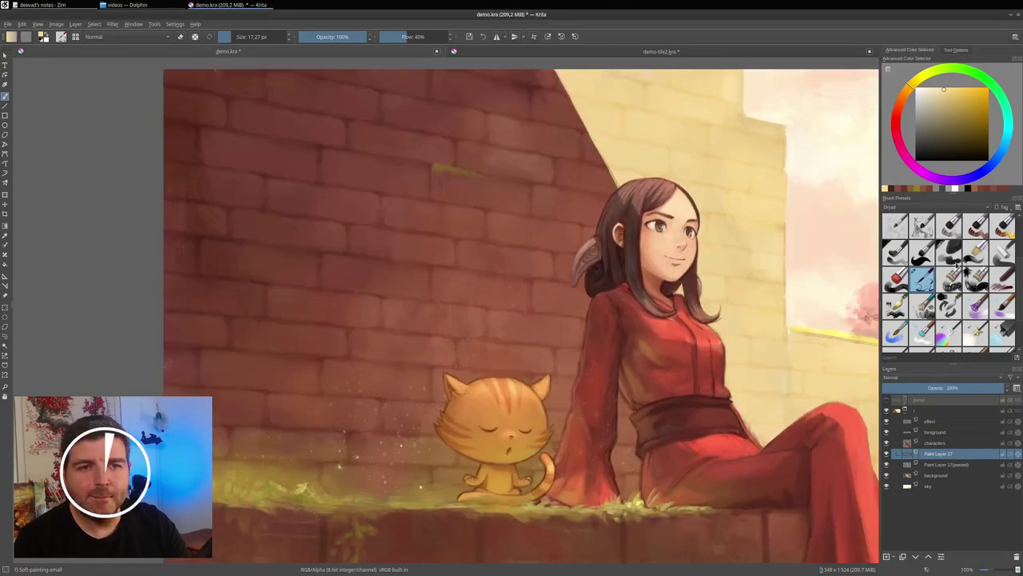
pyautogui.click(973, 255)
# Step: Touch up the shaded bricks below the moss streak with a sampled reddish brown at a brush size of about 11 px
pyautogui.keyDown('ctrl'); pyautogui.click(499, 219); pyautogui.keyUp('ctrl')
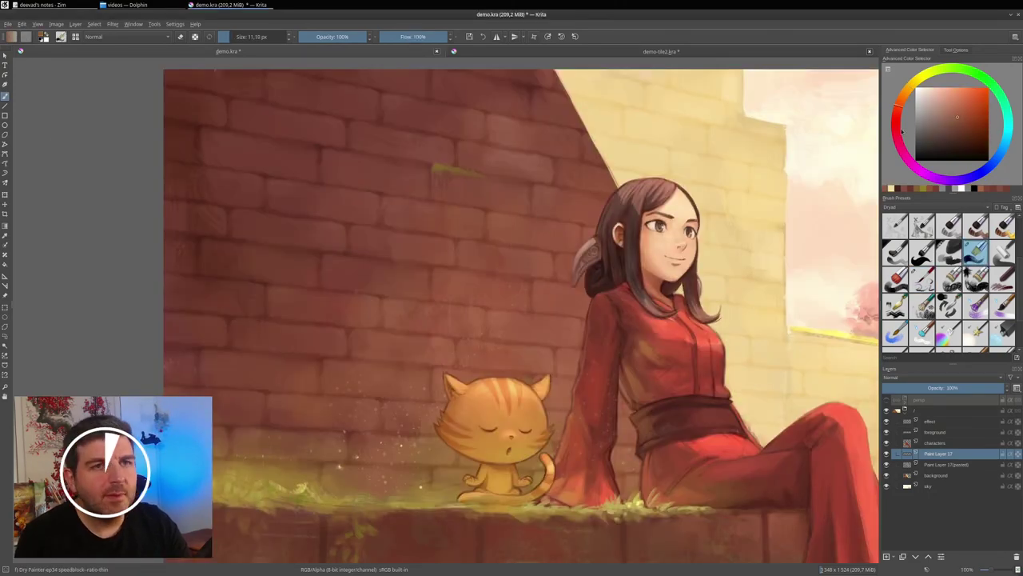
pyautogui.moveTo(498, 217); pyautogui.dragTo(559, 221)
pyautogui.moveTo(712, 201); pyautogui.dragTo(600, 230)
# Step: Retouch the shadow edge beside the woman's hair and the sunlit wall's outer edge with colours sampled from the wall
pyautogui.keyDown('ctrl'); pyautogui.click(505, 201); pyautogui.keyUp('ctrl')
pyautogui.moveTo(505, 202); pyautogui.dragTo(531, 203)
pyautogui.keyDown('ctrl'); pyautogui.click(511, 200); pyautogui.keyUp('ctrl')
pyautogui.keyDown('ctrl'); pyautogui.click(515, 201); pyautogui.keyUp('ctrl')
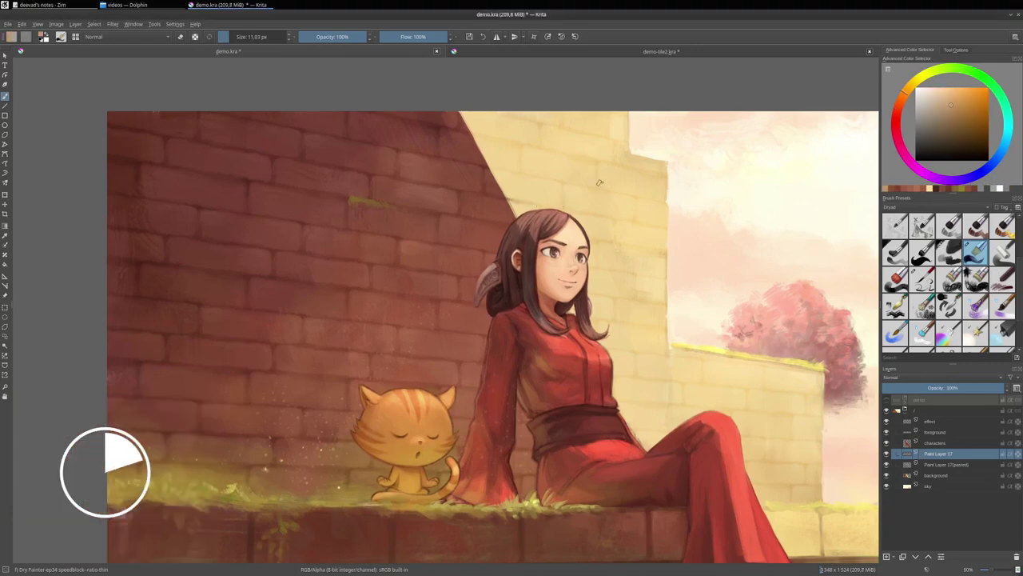
pyautogui.keyDown('ctrl'); pyautogui.click(661, 226); pyautogui.keyUp('ctrl')
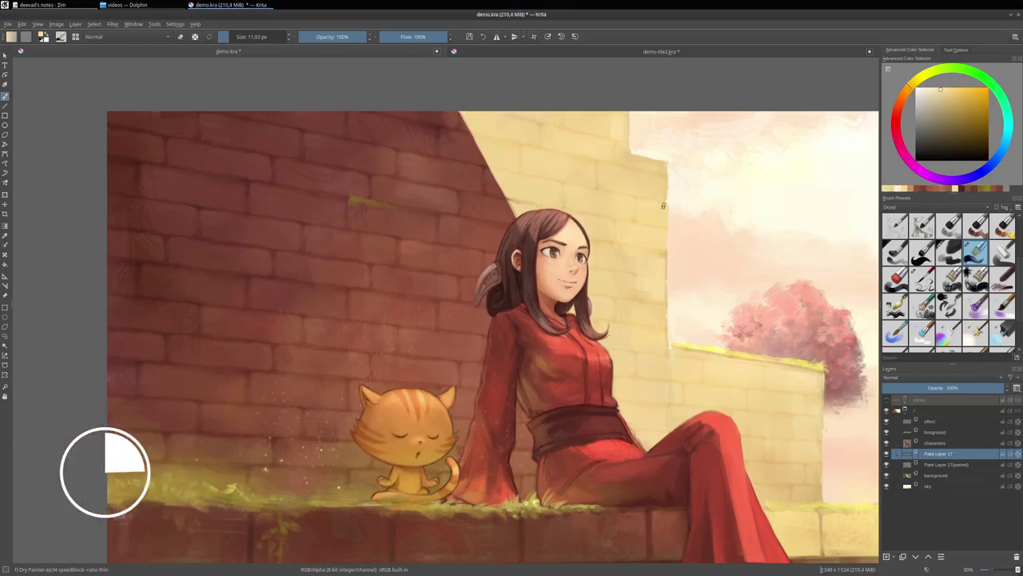
pyautogui.moveTo(657, 166)
pyautogui.mouseDown()
pyautogui.moveTo(631, 157)
pyautogui.moveTo(660, 163)
pyautogui.moveTo(643, 208)
pyautogui.mouseUp()
# Step: Touch up the shaded bricks behind the woman's back with reds sampled from the wall
pyautogui.keyDown('ctrl'); pyautogui.click(484, 312); pyautogui.keyUp('ctrl')
pyautogui.moveTo(467, 279); pyautogui.dragTo(477, 279)
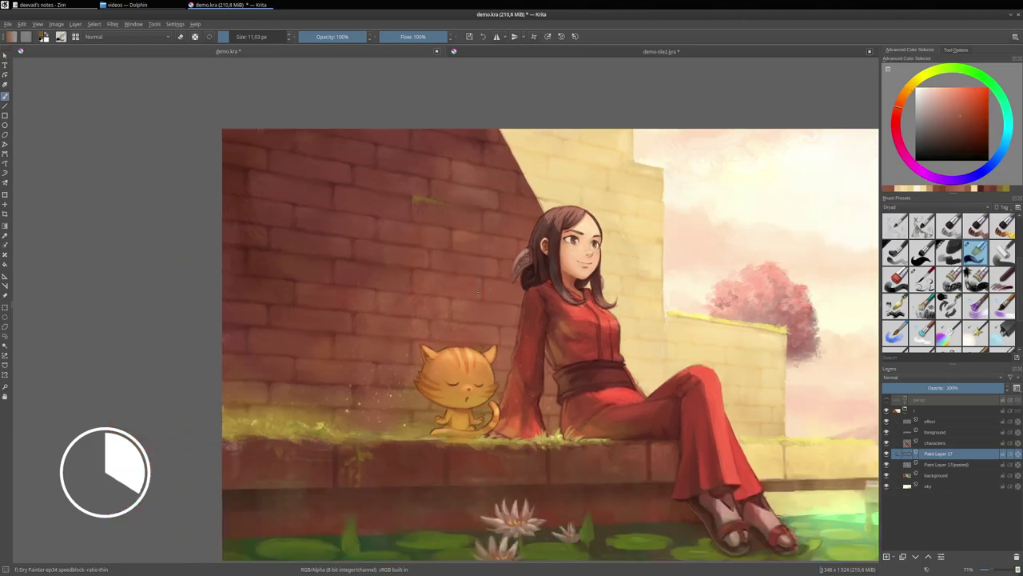
pyautogui.keyDown('ctrl'); pyautogui.click(488, 288); pyautogui.keyUp('ctrl')
# Step: Paint sampled reds over bricks along the shaded wall's far left side and upper edge, using brush sizes of about 15 to 23 px
pyautogui.keyDown('ctrl'); pyautogui.click(256, 206); pyautogui.keyUp('ctrl')
pyautogui.moveTo(244, 197); pyautogui.dragTo(227, 202)
pyautogui.keyDown('ctrl'); pyautogui.click(254, 239); pyautogui.keyUp('ctrl')
pyautogui.moveTo(260, 236); pyautogui.dragTo(264, 227)
pyautogui.keyDown('ctrl'); pyautogui.click(294, 266); pyautogui.keyUp('ctrl')
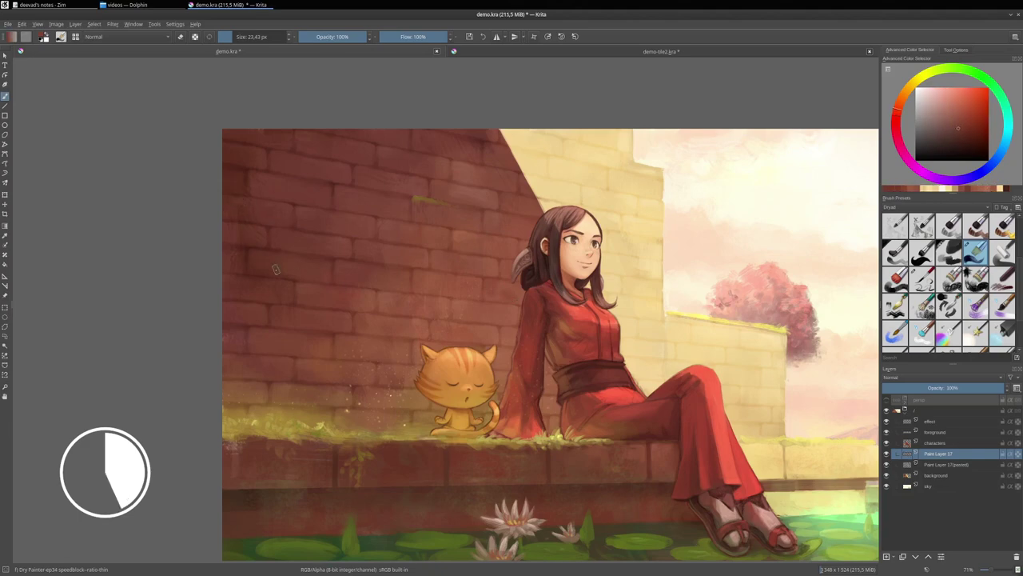
pyautogui.moveTo(289, 270); pyautogui.dragTo(283, 276)
pyautogui.keyDown('ctrl'); pyautogui.click(444, 185); pyautogui.keyUp('ctrl')
pyautogui.moveTo(457, 139); pyautogui.dragTo(453, 139)
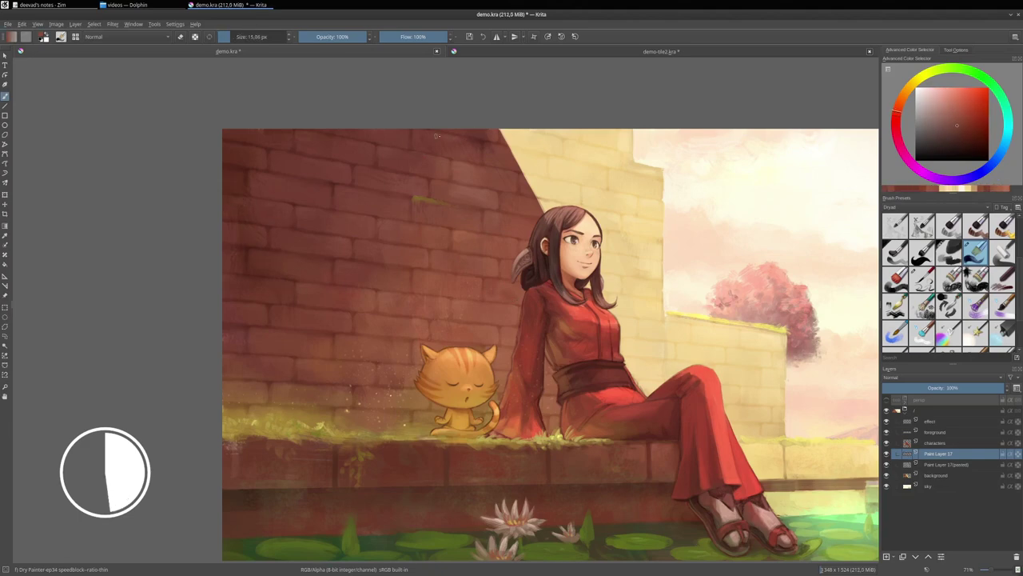
# Step: Reduce the brush to about 8 px and sample the sunlit wall's tan for detailing beside the shadow edge
pyautogui.press('[')
pyautogui.press('[')
pyautogui.press('[')
pyautogui.keyDown('ctrl'); pyautogui.click(547, 155); pyautogui.keyUp('ctrl')
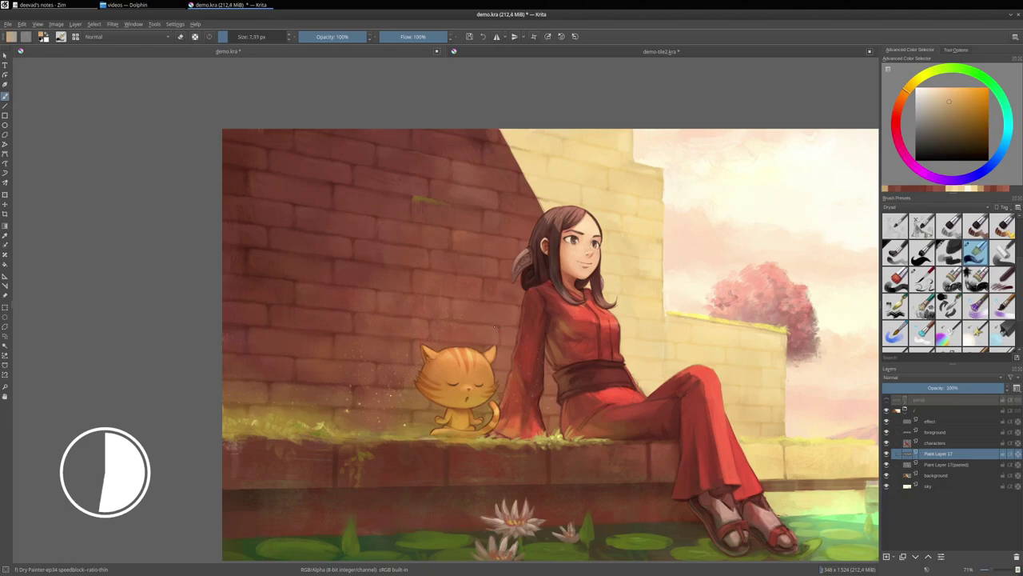
# Step: Enlarge the brush to about 20 px and touch up the lower shaded bricks around the cat with sampled wall colours
pyautogui.keyDown('ctrl'); pyautogui.click(371, 353); pyautogui.keyUp('ctrl')
pyautogui.press(']')
pyautogui.press(']')
pyautogui.press(']')
pyautogui.press(']')
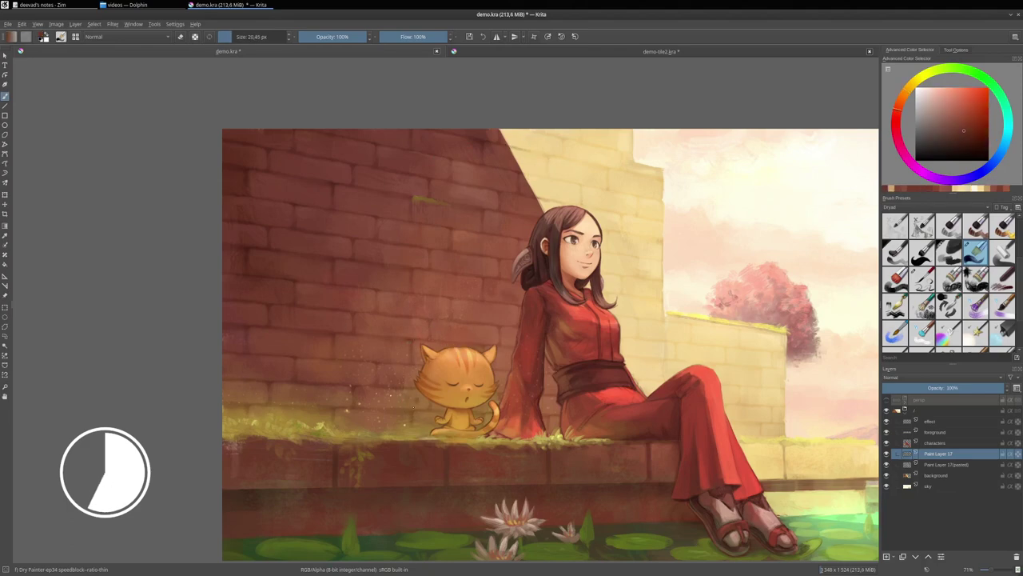
pyautogui.keyDown('ctrl'); pyautogui.click(428, 424); pyautogui.keyUp('ctrl')
# Step: Refine the sunlit wall around its lower step with a smaller brush and colours sampled near the mossy edge
pyautogui.keyDown('ctrl'); pyautogui.click(664, 323); pyautogui.keyUp('ctrl')
pyautogui.press('[')
pyautogui.press('[')
pyautogui.press('[')
pyautogui.keyDown('ctrl'); pyautogui.click(669, 350); pyautogui.keyUp('ctrl')
# Step: Retouch the sunlit wall's upper bricks and lower section with sampled tans, enlarging the brush to about 22 px
pyautogui.keyDown('ctrl'); pyautogui.click(637, 155); pyautogui.keyUp('ctrl')
pyautogui.keyDown('ctrl'); pyautogui.click(621, 170); pyautogui.keyUp('ctrl')
pyautogui.press(']')
pyautogui.press(']')
pyautogui.press(']')
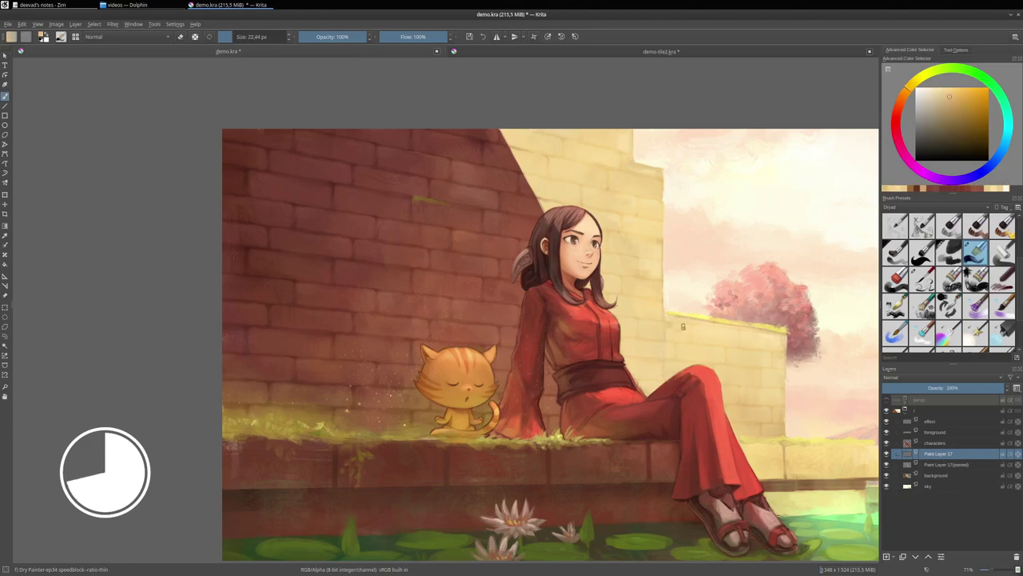
pyautogui.keyDown('ctrl'); pyautogui.click(799, 361); pyautogui.keyUp('ctrl')
pyautogui.press(']')
# Step: Extend the moss streak leftward along the shaded wall's brick joint with sampled colours and a smaller brush, blending it into the bricks
pyautogui.keyDown('ctrl'); pyautogui.click(416, 190); pyautogui.keyUp('ctrl')
pyautogui.press('[')
pyautogui.press('[')
pyautogui.moveTo(414, 197)
pyautogui.mouseDown()
pyautogui.moveTo(445, 202)
pyautogui.moveTo(380, 193)
pyautogui.mouseUp()
pyautogui.keyDown('ctrl'); pyautogui.click(434, 199); pyautogui.keyUp('ctrl')
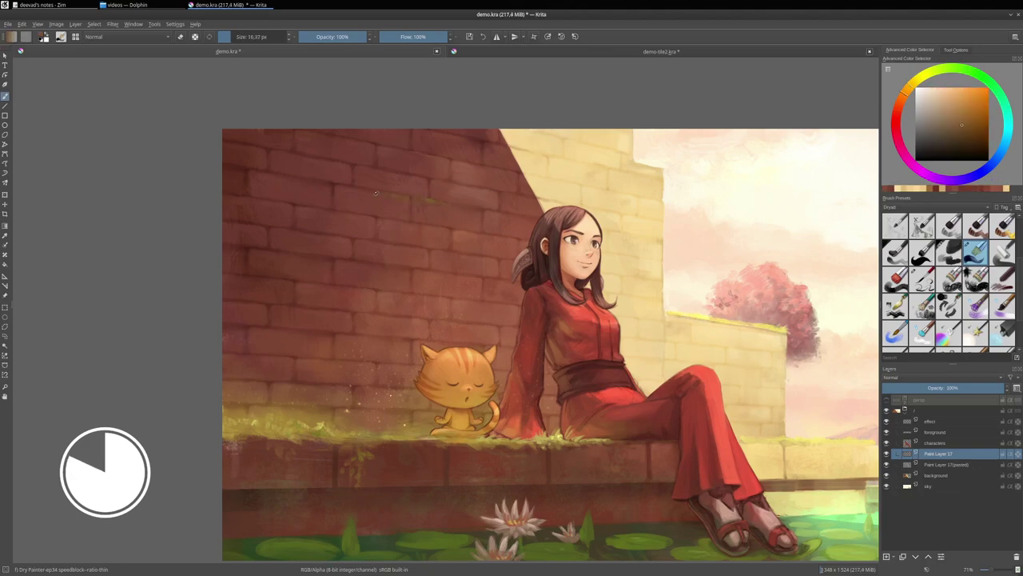
pyautogui.keyDown('ctrl'); pyautogui.click(456, 240); pyautogui.keyUp('ctrl')
# Step: Touch up the corner where the lower sunlit wall's mossy top meets the taller wall, using sampled pale yellow and a 10 px brush
pyautogui.moveTo(711, 301); pyautogui.dragTo(605, 254)
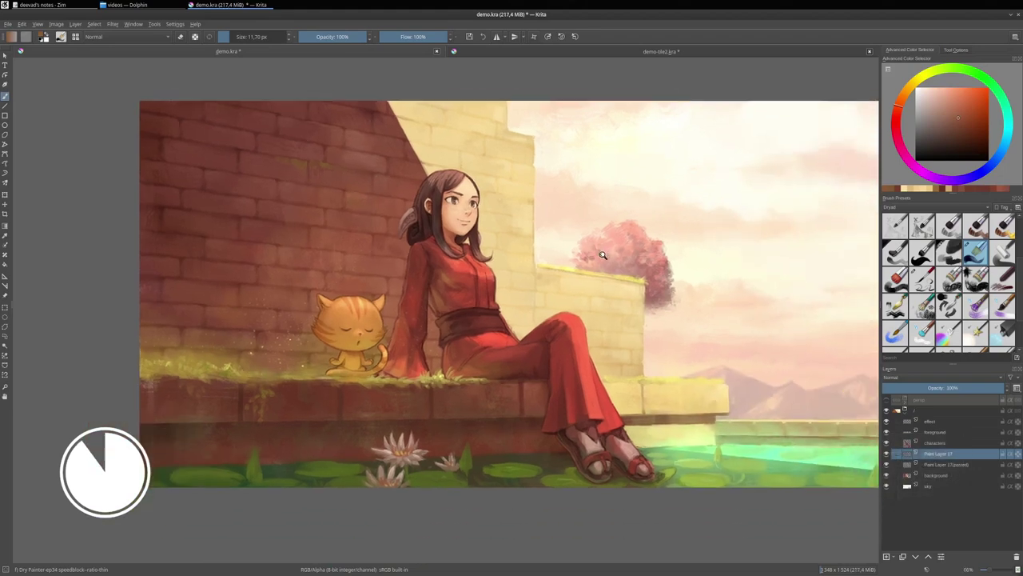
pyautogui.keyDown('ctrl'); pyautogui.click(559, 268); pyautogui.keyUp('ctrl')
pyautogui.keyDown('ctrl'); pyautogui.click(548, 267); pyautogui.keyUp('ctrl')
pyautogui.moveTo(539, 265)
pyautogui.mouseDown()
pyautogui.moveTo(558, 269)
pyautogui.moveTo(538, 269)
pyautogui.mouseUp()
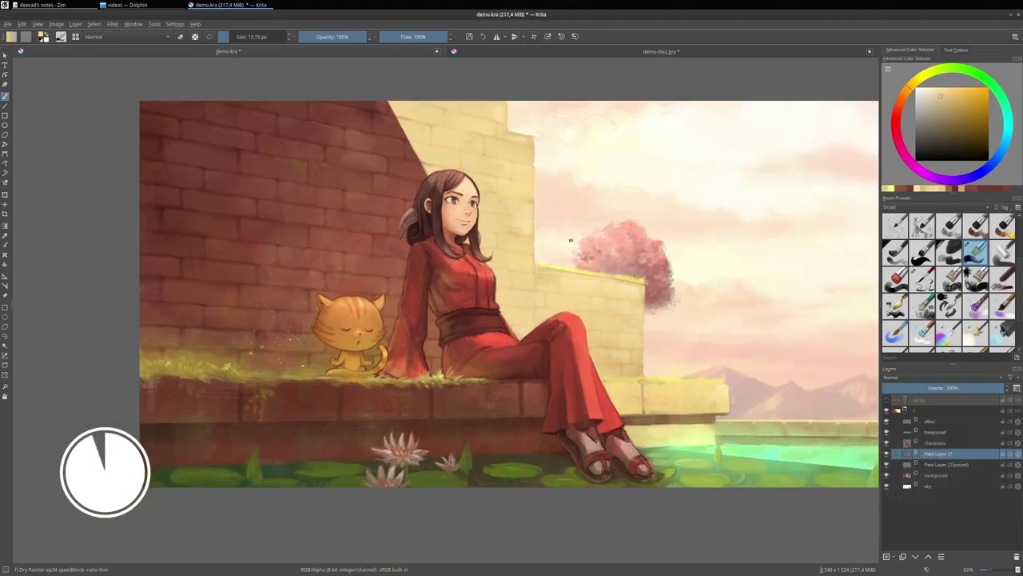
# Step: Hide the retouching layer and the pasted brick layer to compare the wall without bricks
pyautogui.moveTo(571, 240); pyautogui.dragTo(450, 175)
pyautogui.click(886, 454)
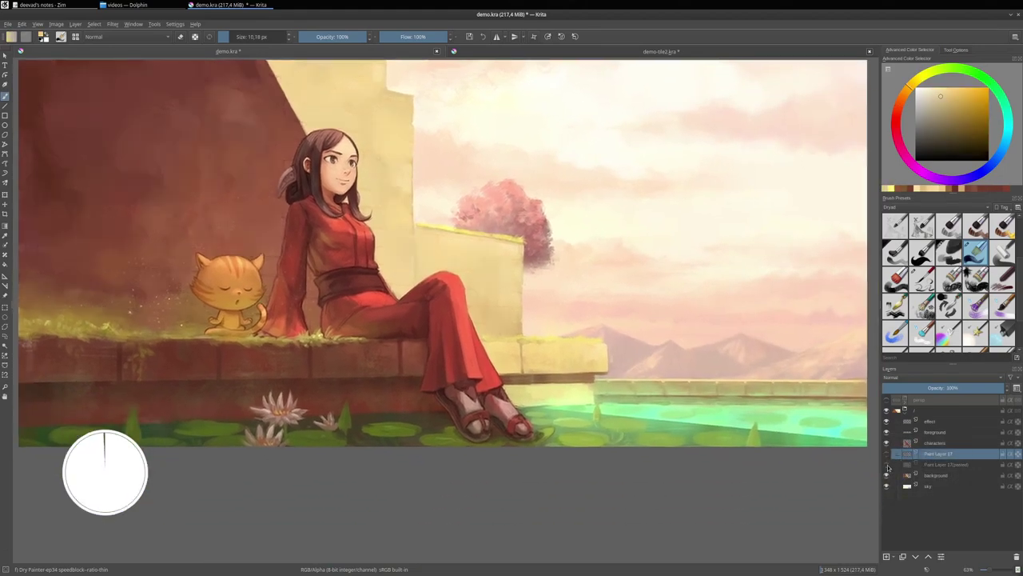